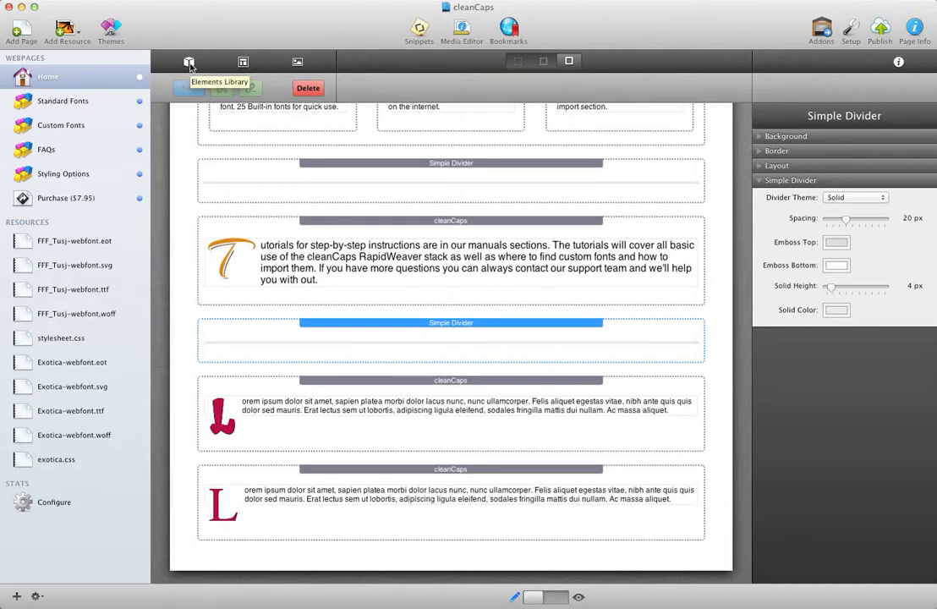
Add a Simple Divider stack at the end of the page and set its divider theme to Solid
click(189, 63)
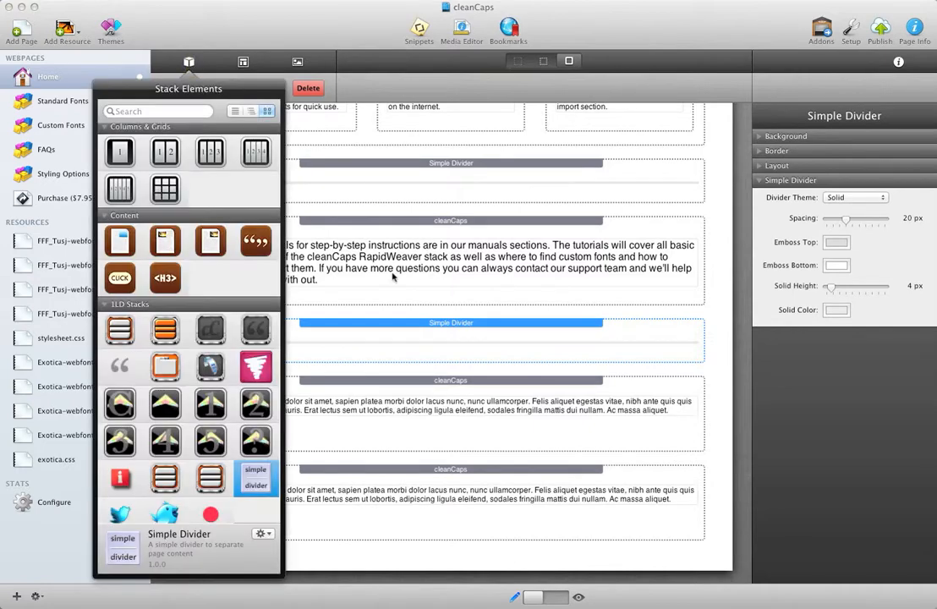
scroll(214, 365, down, 3)
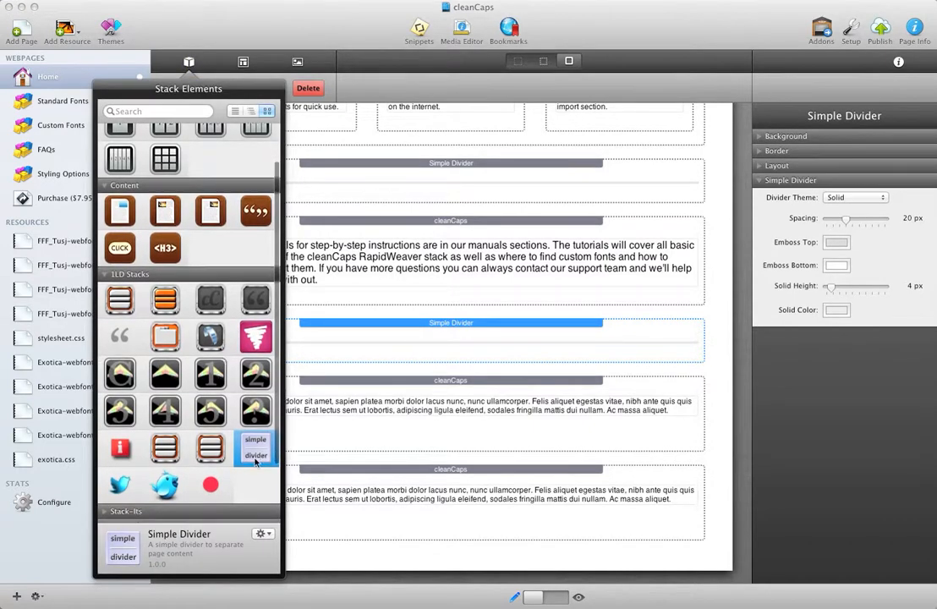
drag(254, 448, 423, 538)
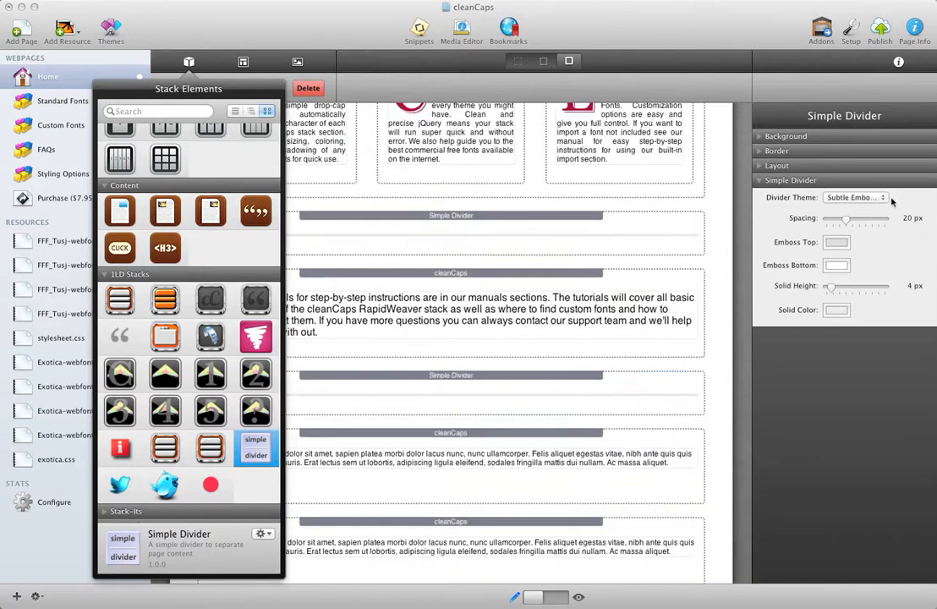
click(855, 197)
click(868, 208)
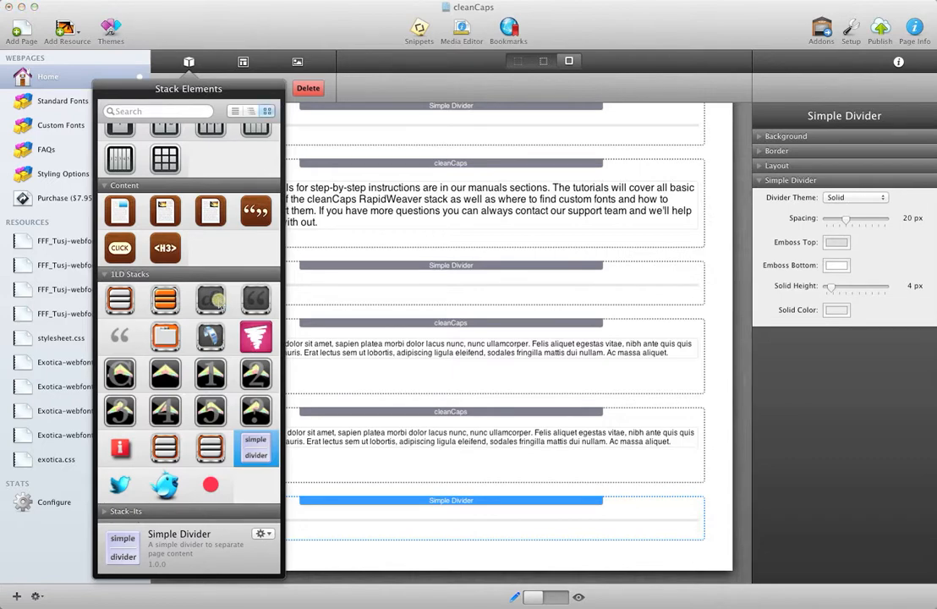
Add a cleanCaps stack below the new divider at the end of the page
drag(212, 307, 447, 541)
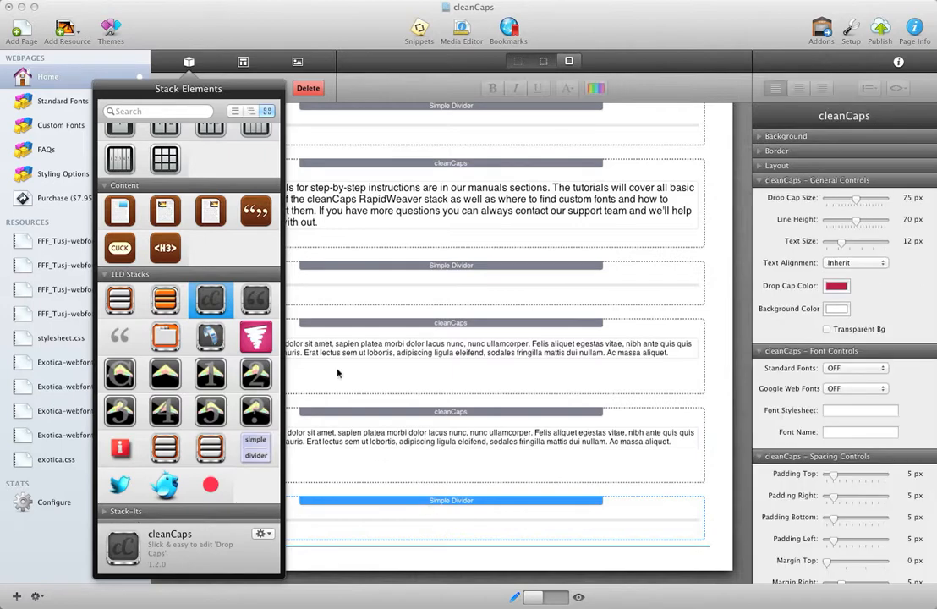
click(189, 64)
scroll(405, 464, down, 5)
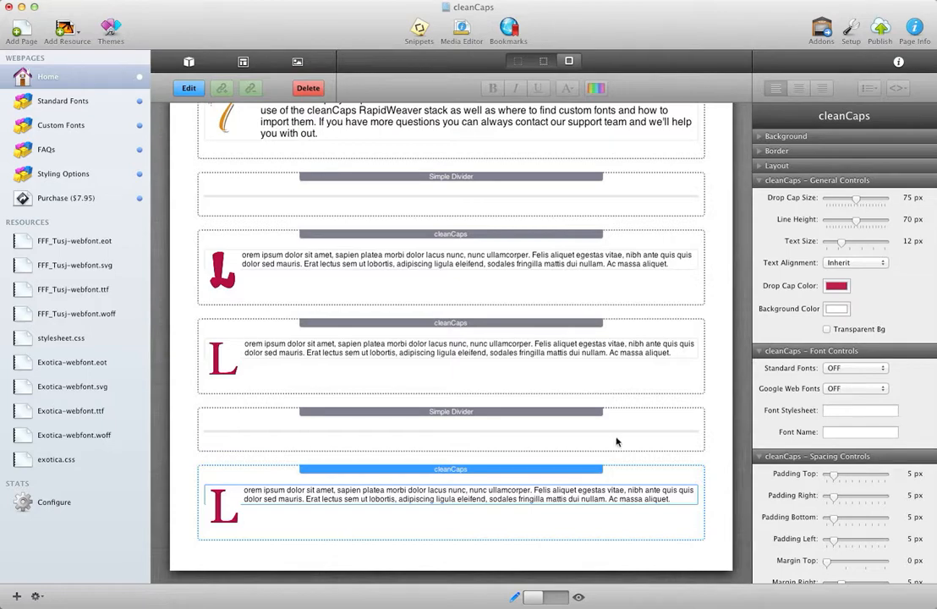
Collapse the General, Font, Spacing, Border and Text Shadows settings groups of the new cleanCaps stack
click(758, 181)
click(758, 195)
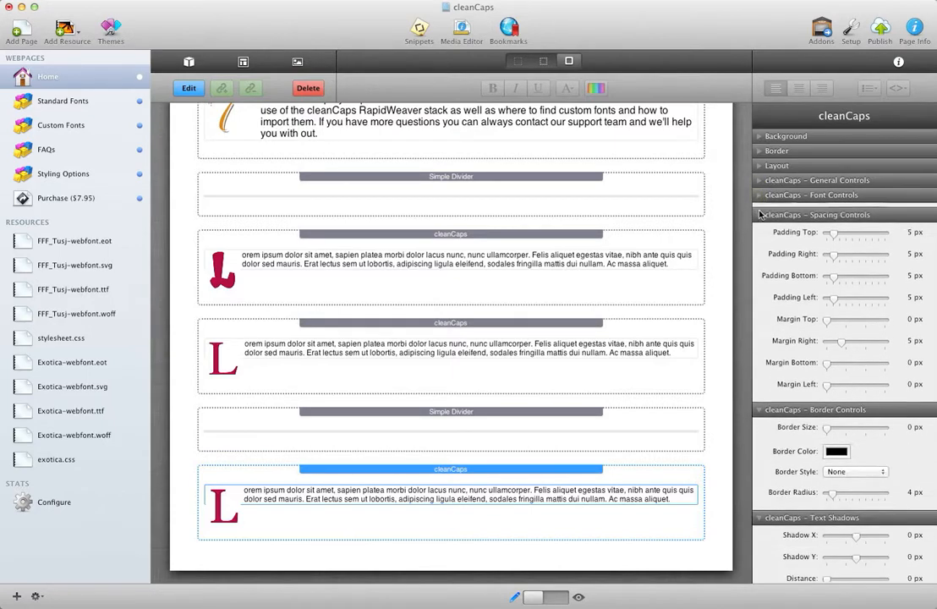
click(760, 209)
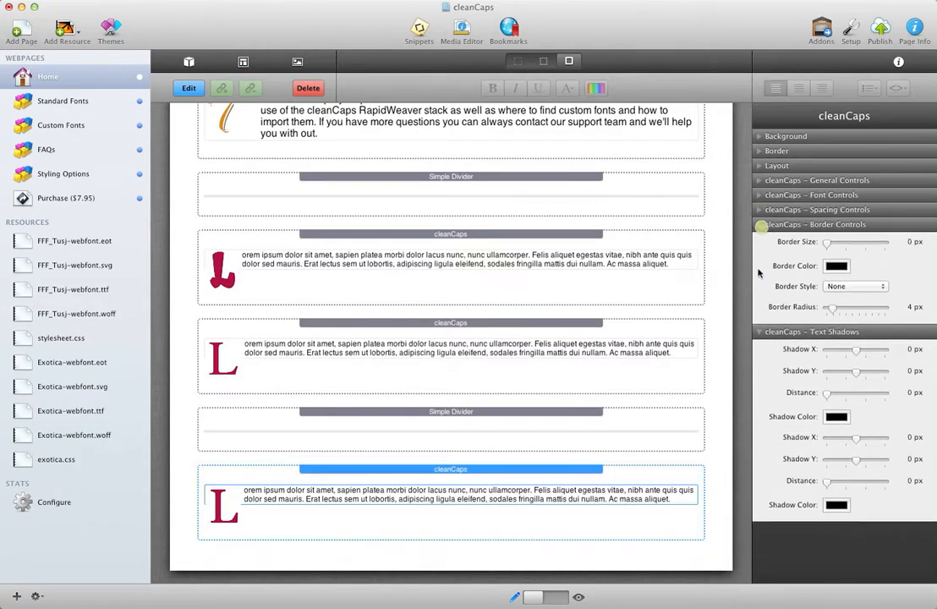
click(759, 224)
click(759, 240)
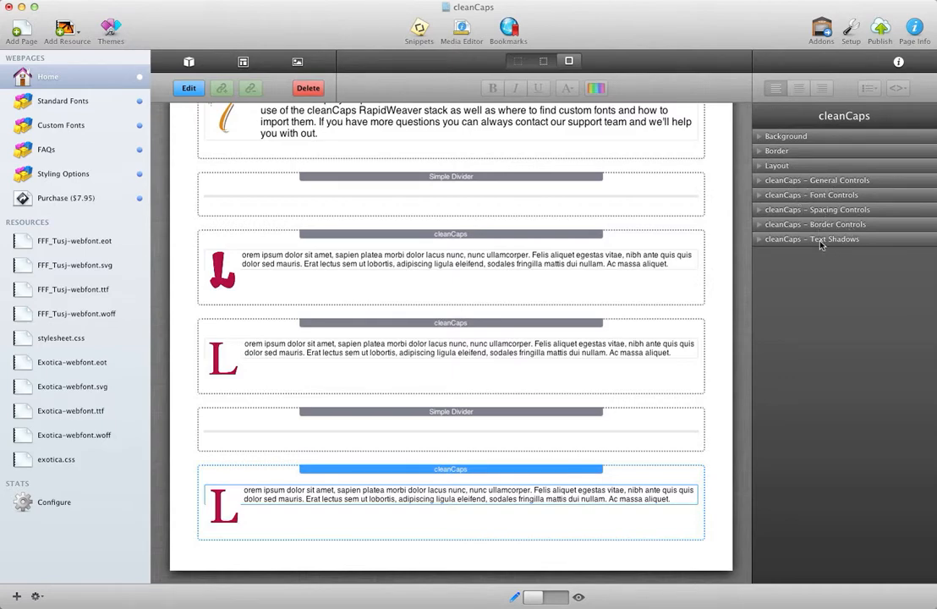
Set the new cleanCaps stack's drop cap size to 72 px
click(761, 181)
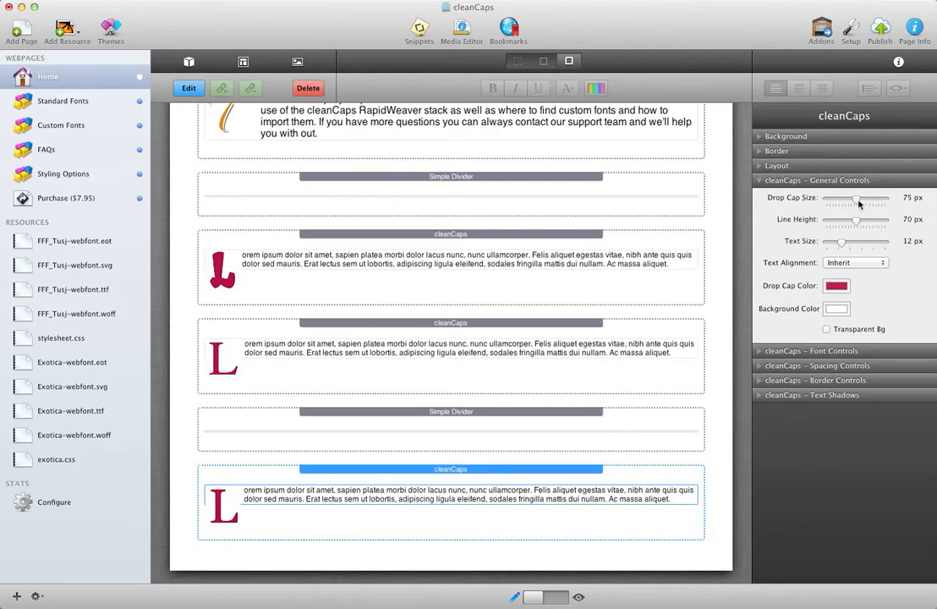
drag(859, 204, 865, 203)
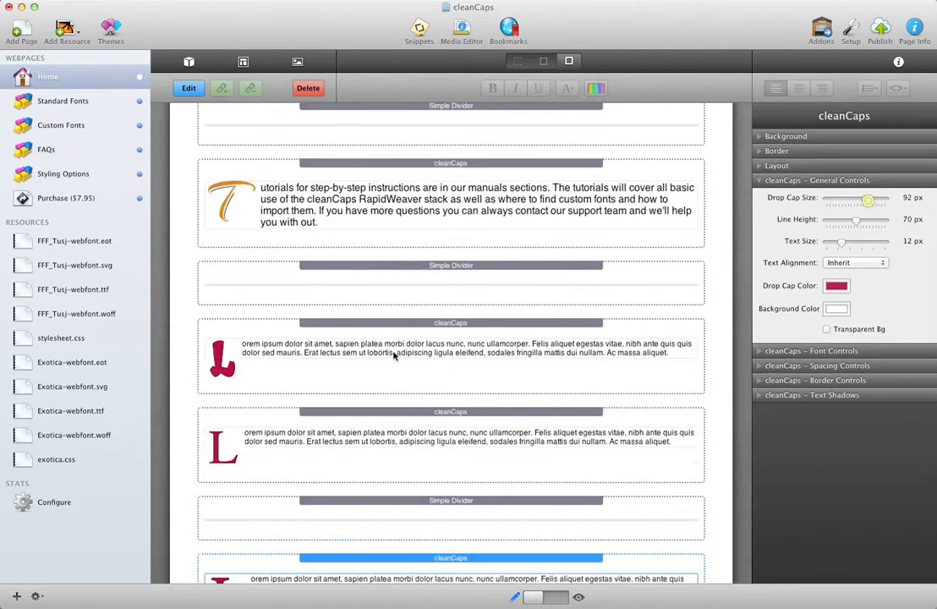
mouse_move(865, 199)
mouse_down()
mouse_move(820, 196)
mouse_move(854, 203)
mouse_up()
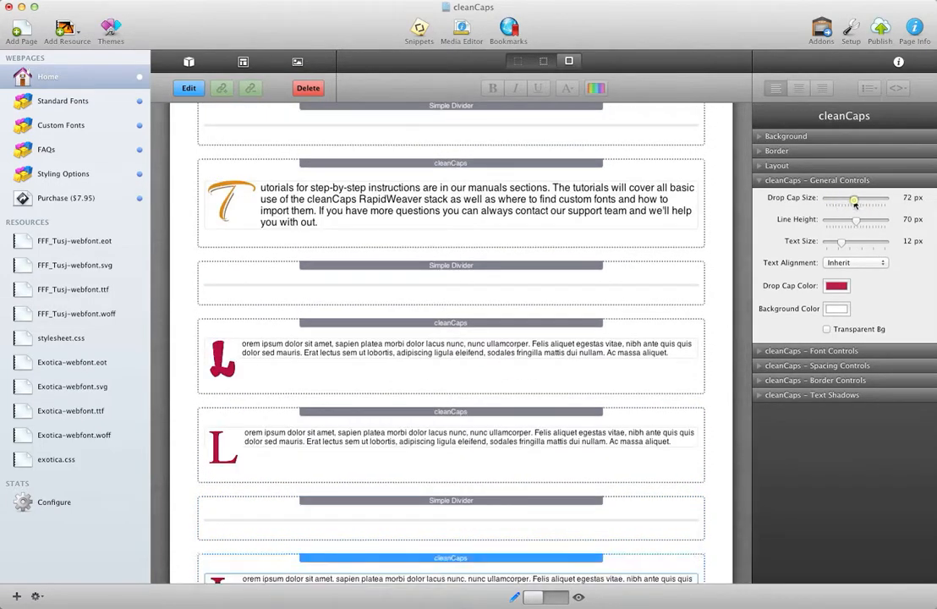
scroll(505, 371, down, 5)
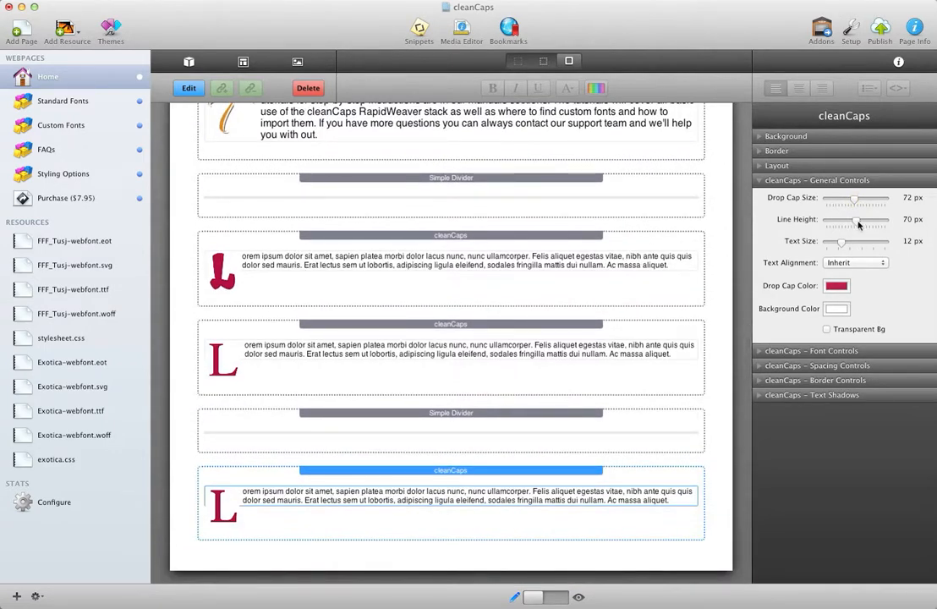
Set the new cleanCaps stack's line height to 67 px and its text size to 14 px
drag(859, 224, 855, 224)
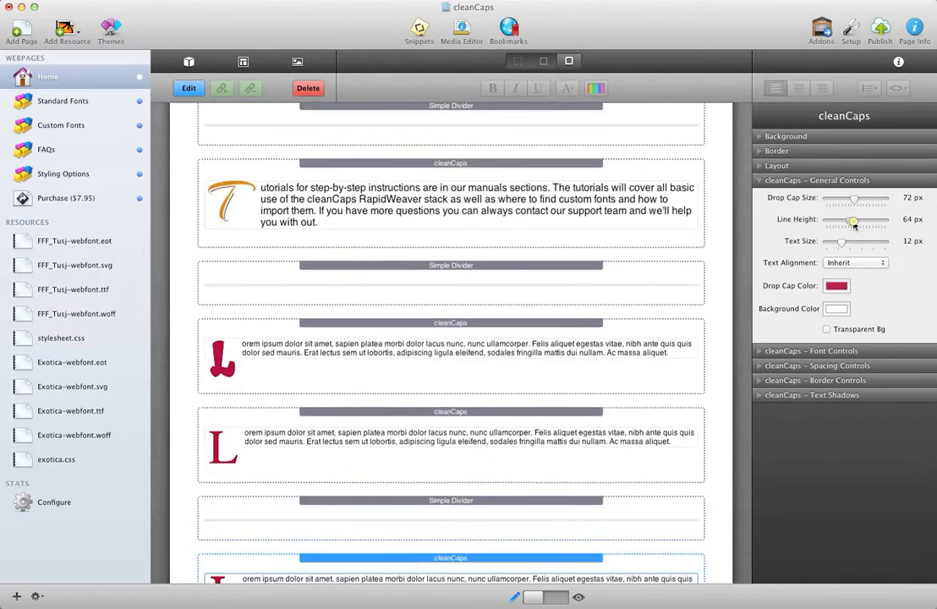
scroll(449, 320, down, 3)
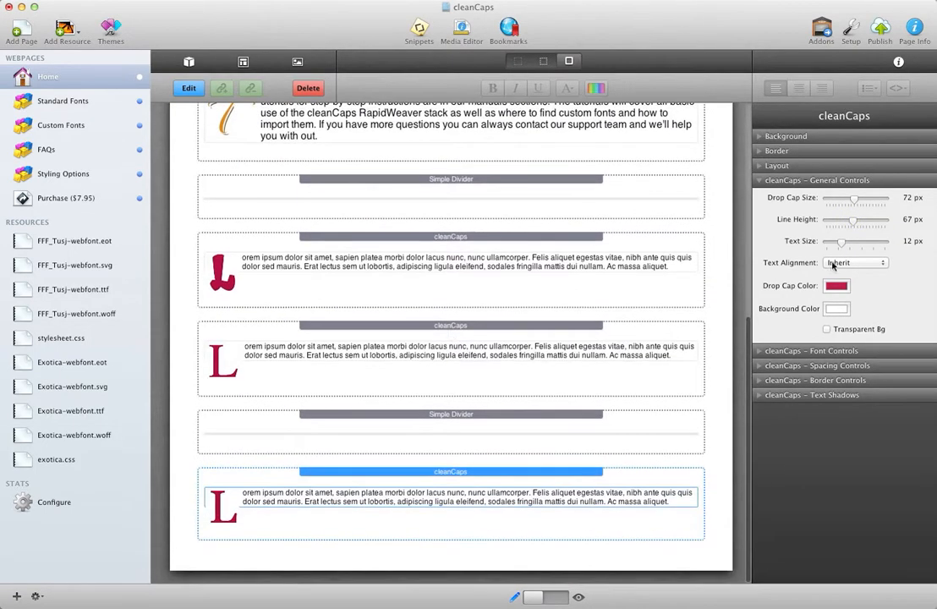
drag(842, 243, 846, 243)
scroll(500, 431, down, 3)
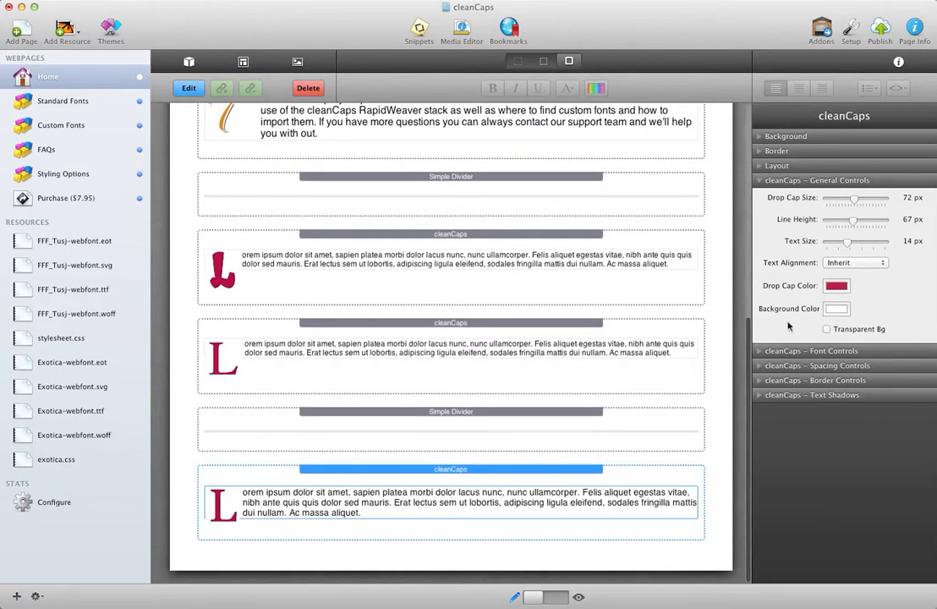
Justify the cleanCaps stack's text and change its drop cap color to light blue from the saved swatches
click(879, 265)
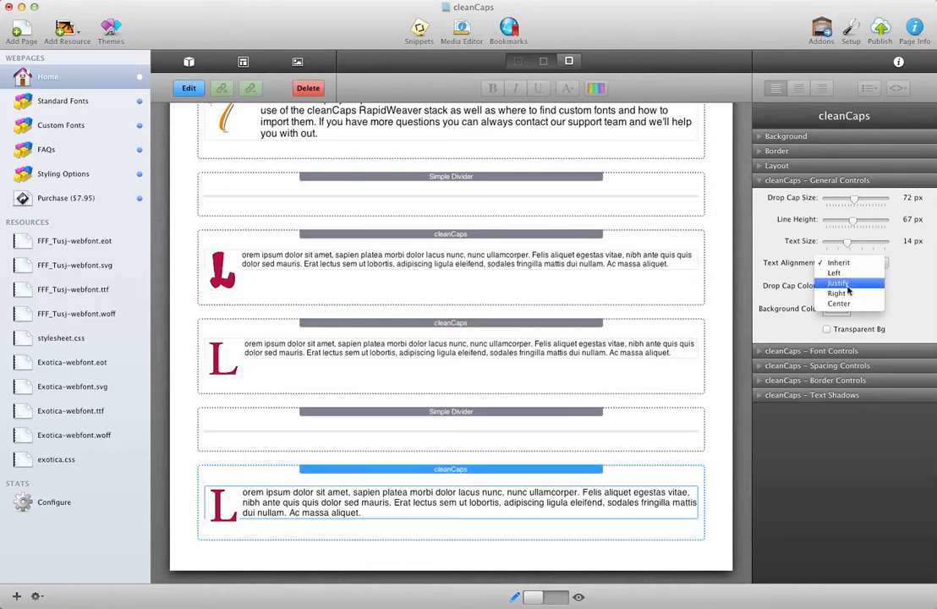
click(848, 286)
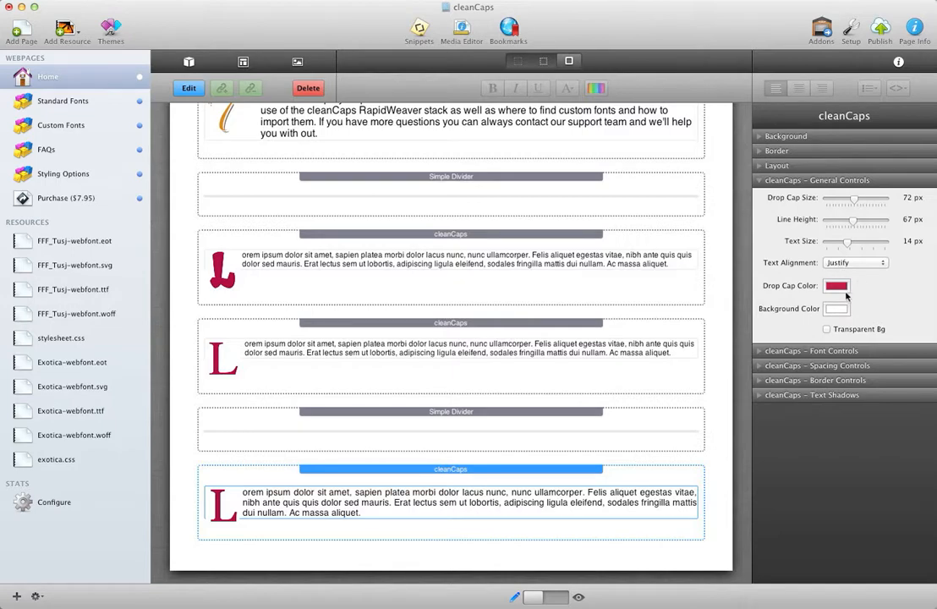
click(837, 286)
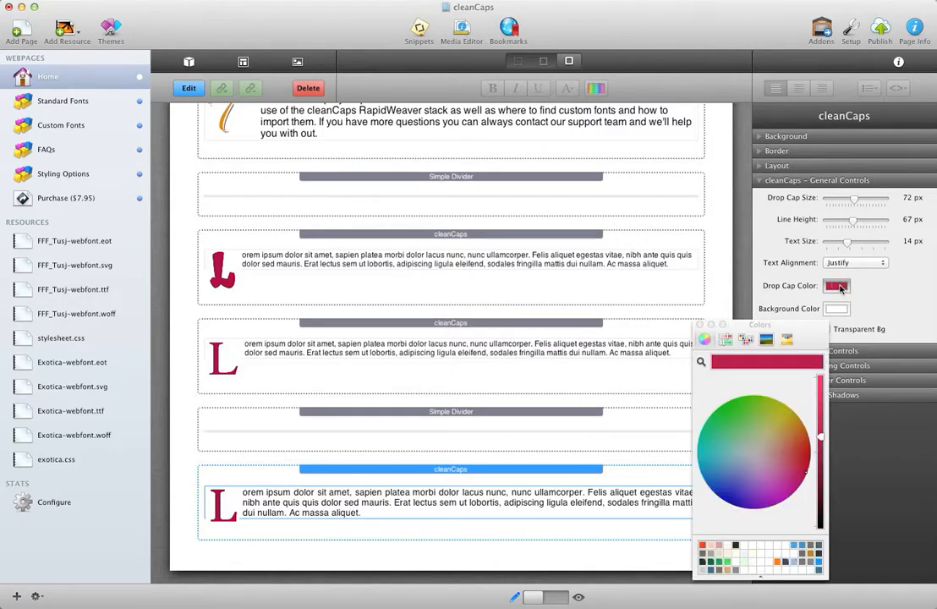
click(795, 549)
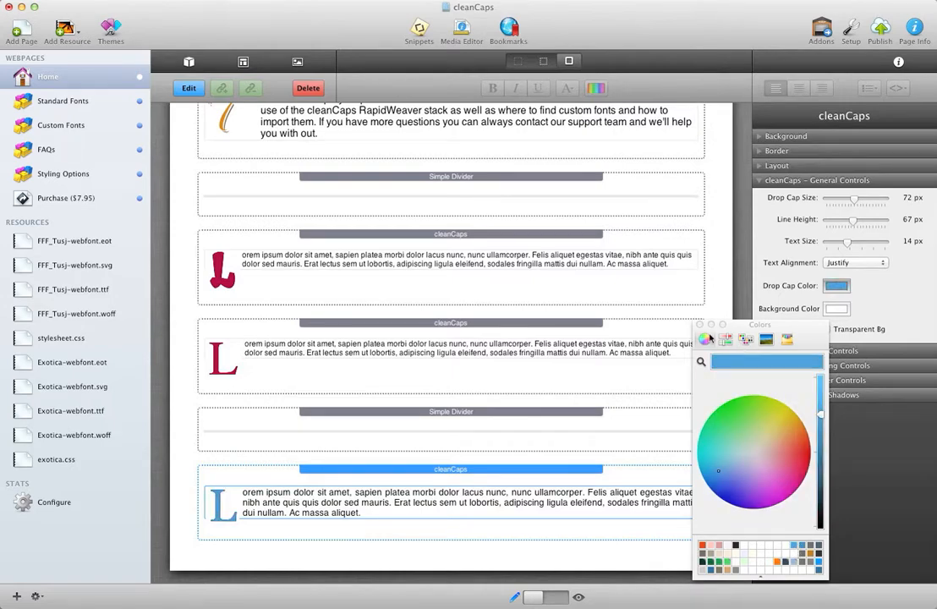
click(700, 325)
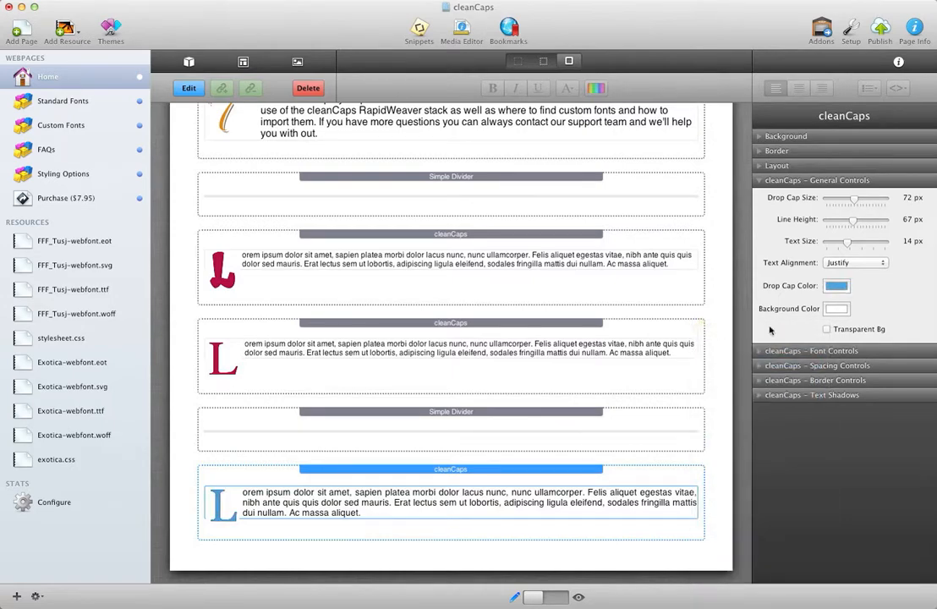
Set the drop cap's background color to coral red and enable the transparent background option
click(836, 309)
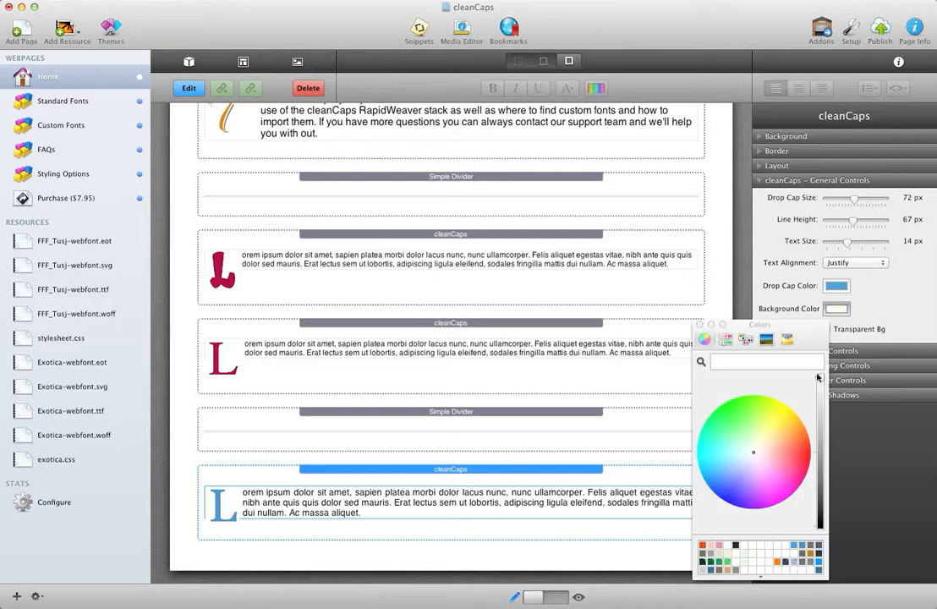
click(796, 446)
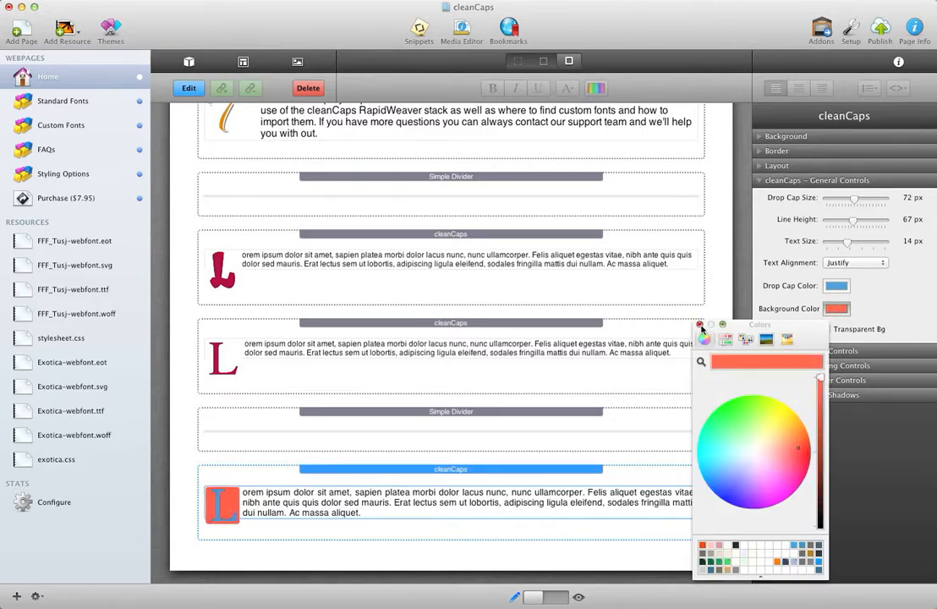
click(700, 324)
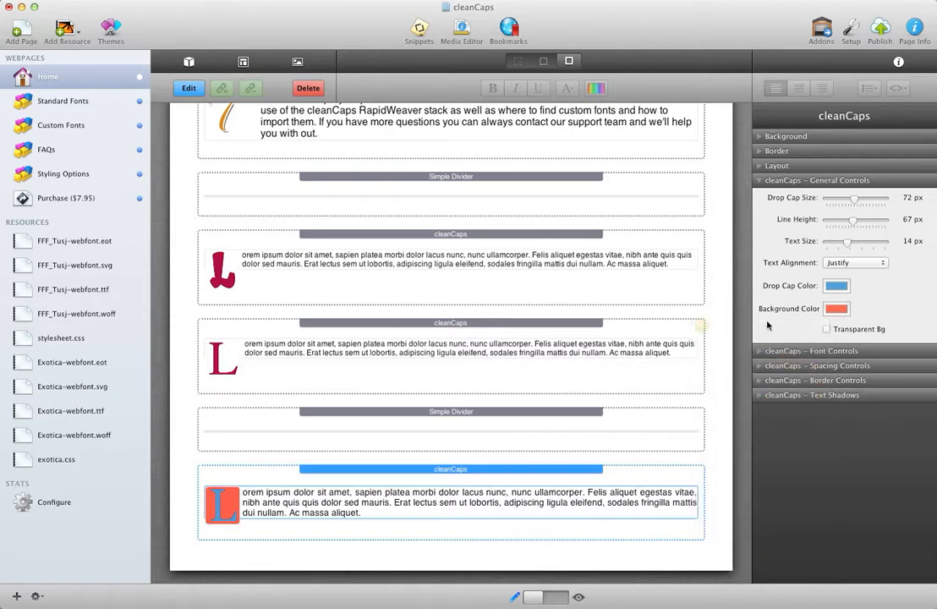
click(826, 329)
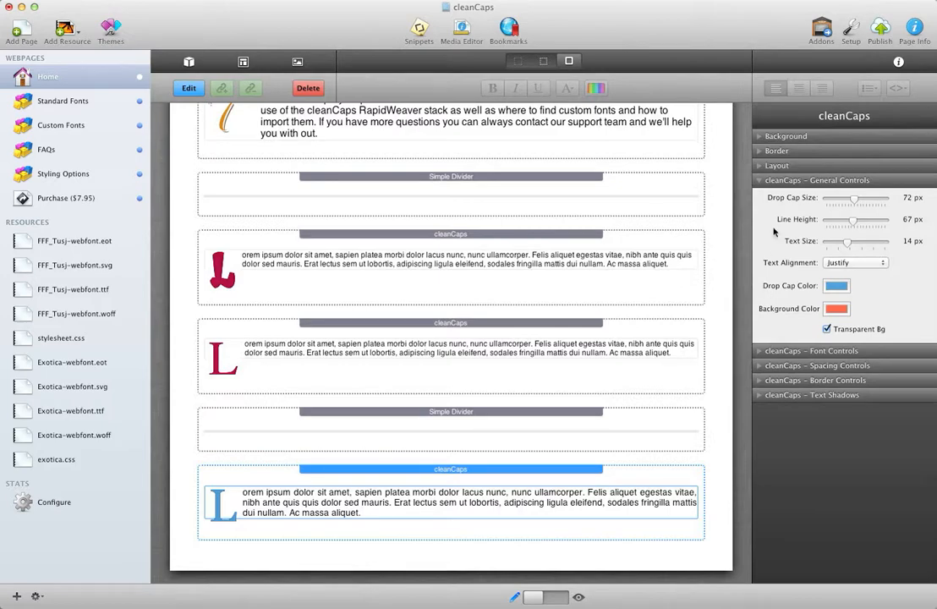
Review the standard font choices in the cleanCaps font controls, keeping the setting OFF
click(760, 352)
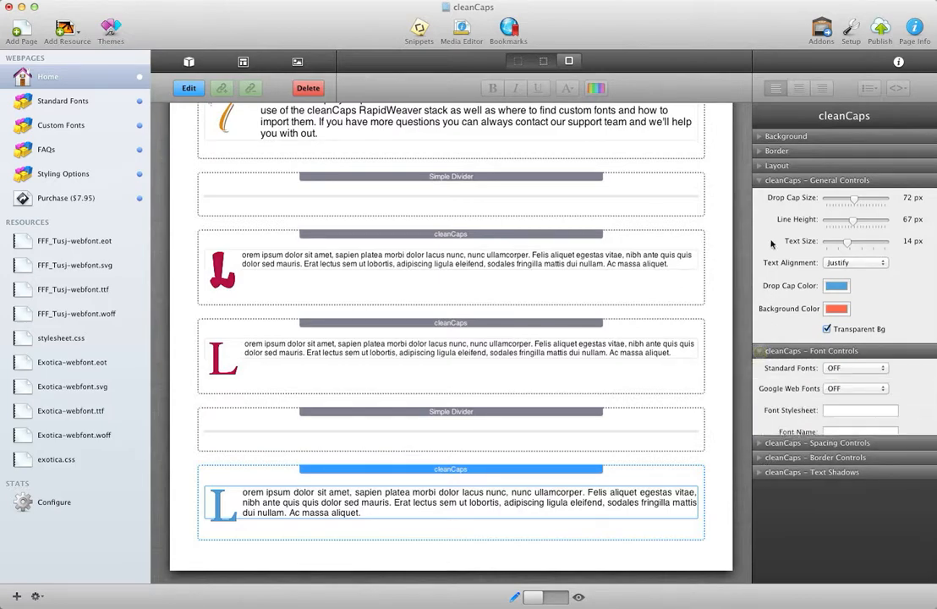
click(760, 183)
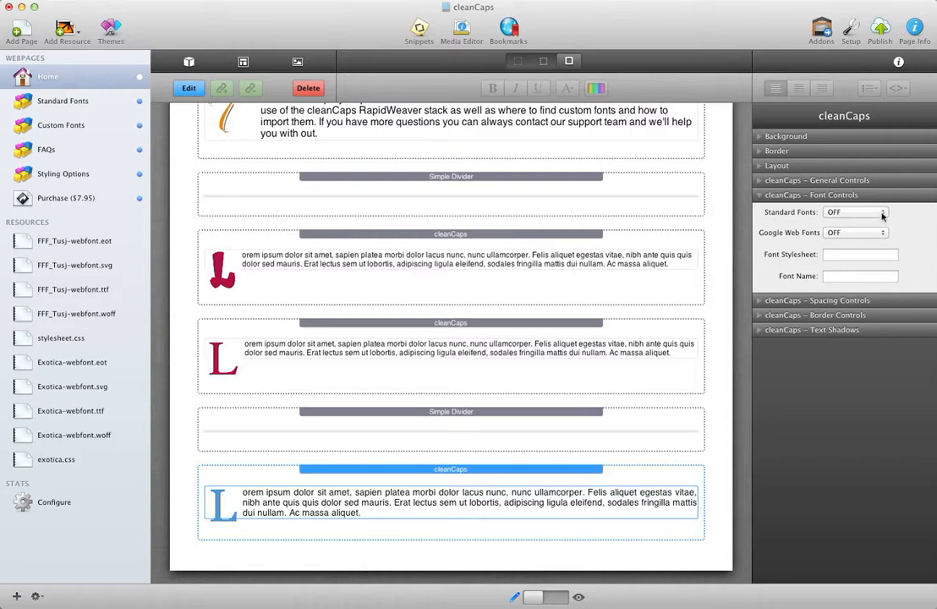
click(882, 215)
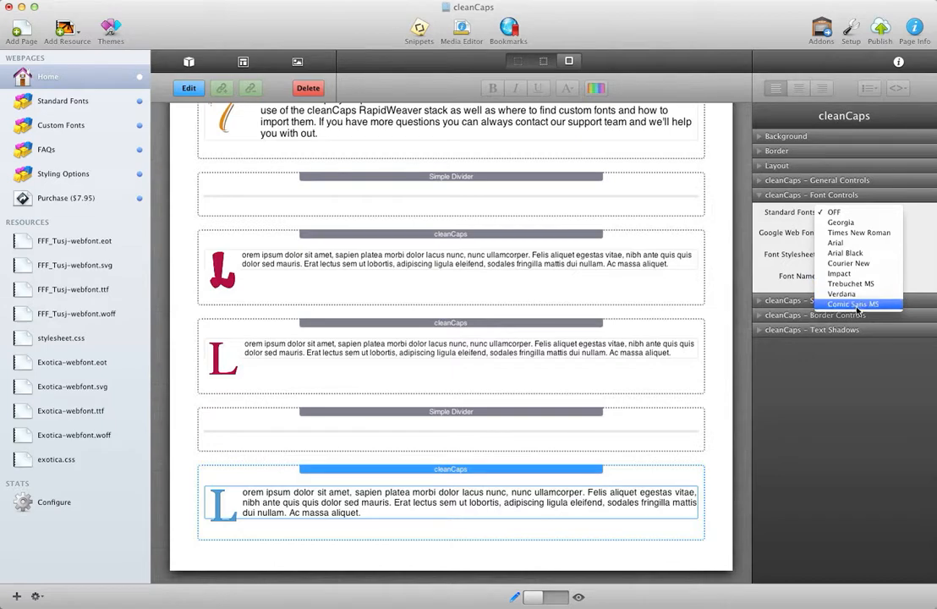
click(839, 215)
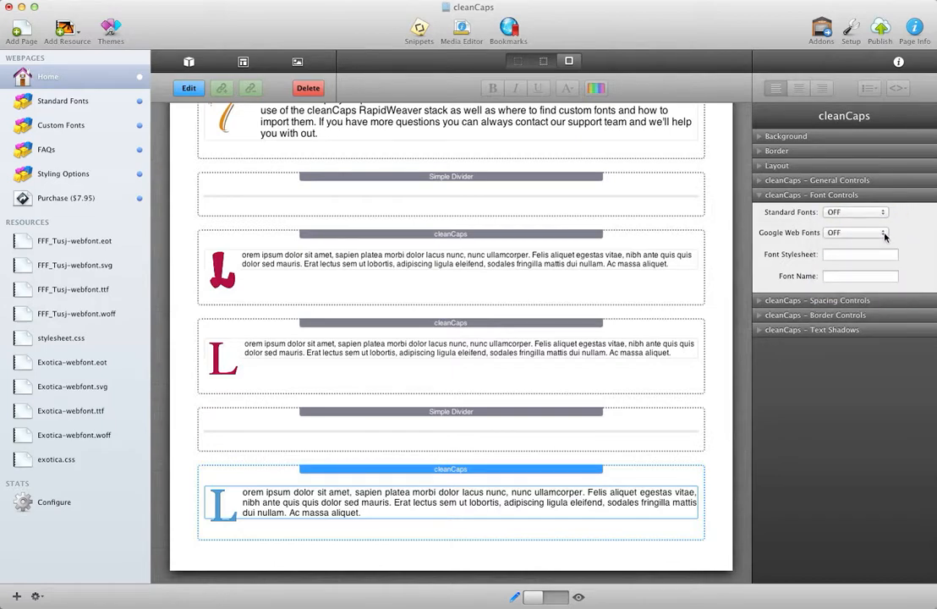
Apply the Google web font Lobster to the new stack's drop cap
click(884, 236)
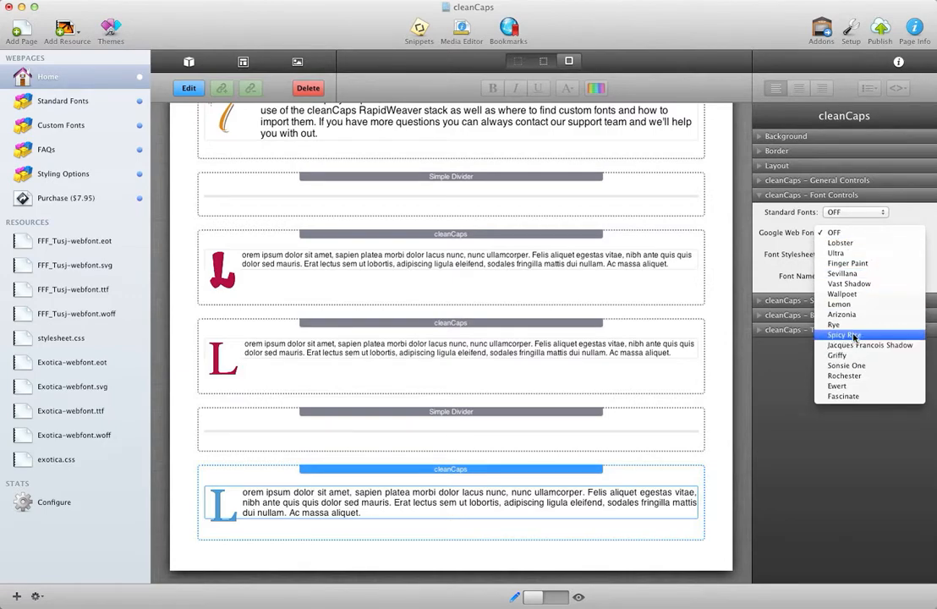
click(861, 246)
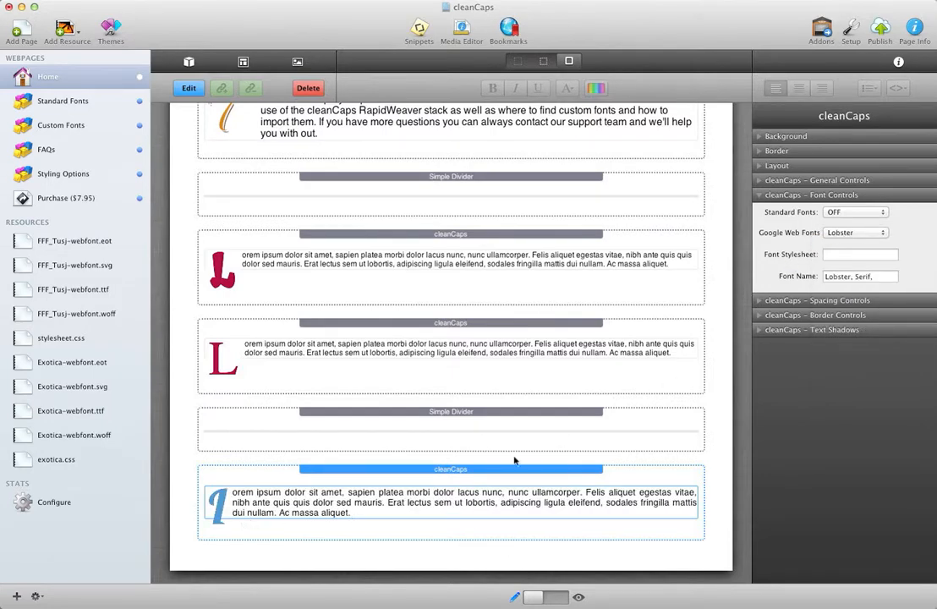
click(273, 529)
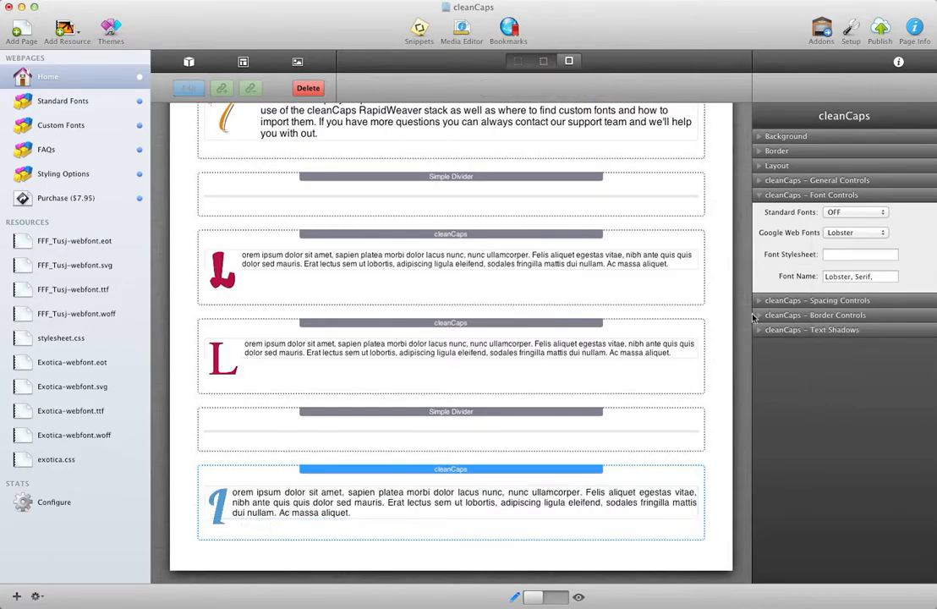
Increase the Lobster drop cap's line height to 88 px in the general controls
click(762, 180)
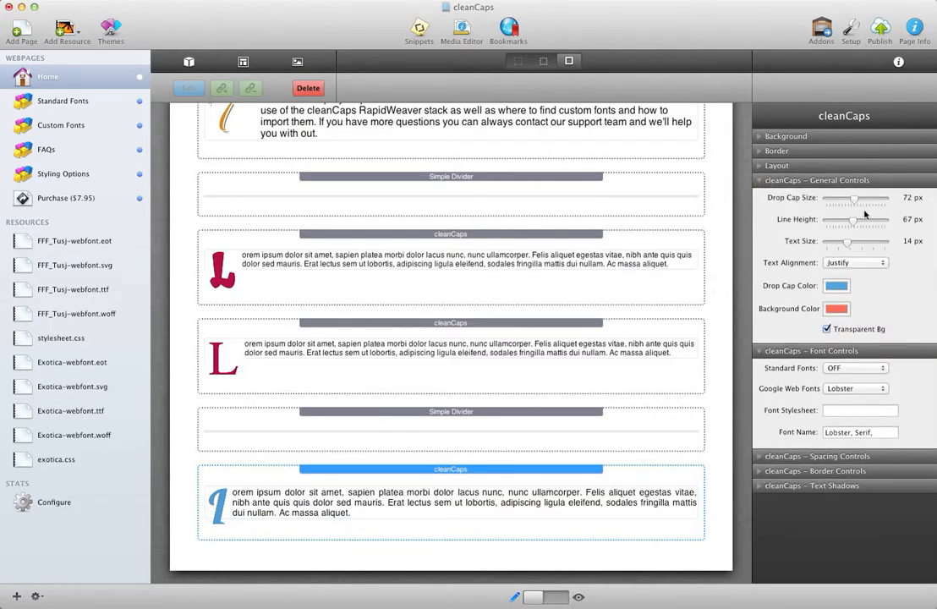
mouse_move(855, 224)
mouse_down()
mouse_move(883, 224)
mouse_move(872, 224)
mouse_up()
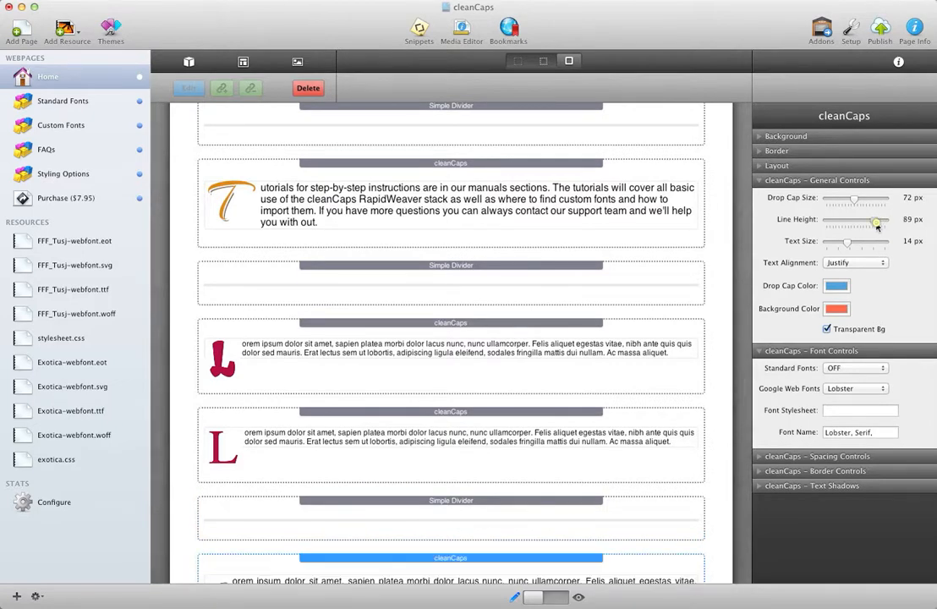
scroll(481, 410, down, 5)
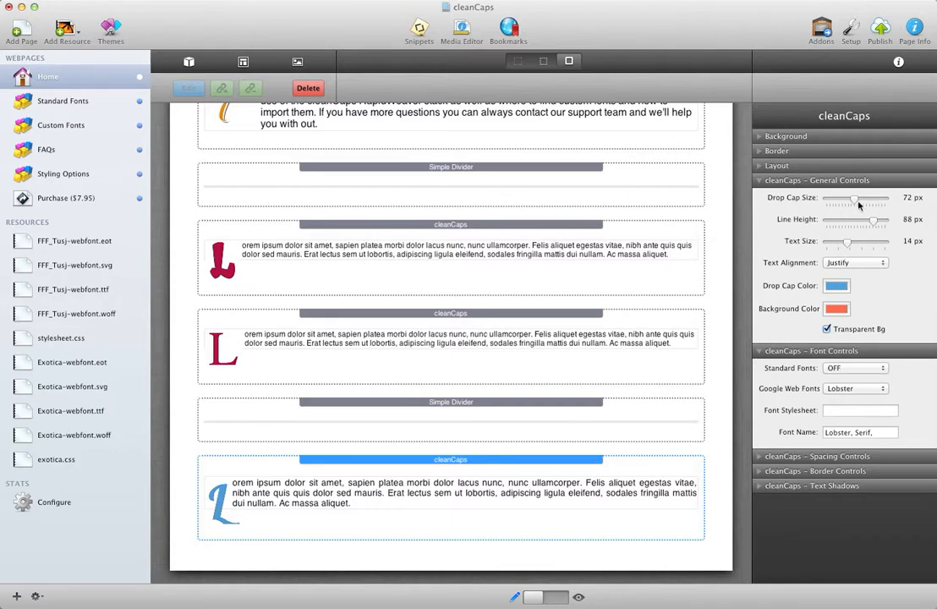
Set the drop cap's line height to 100 px and its bottom padding to 11 px
drag(872, 222, 884, 221)
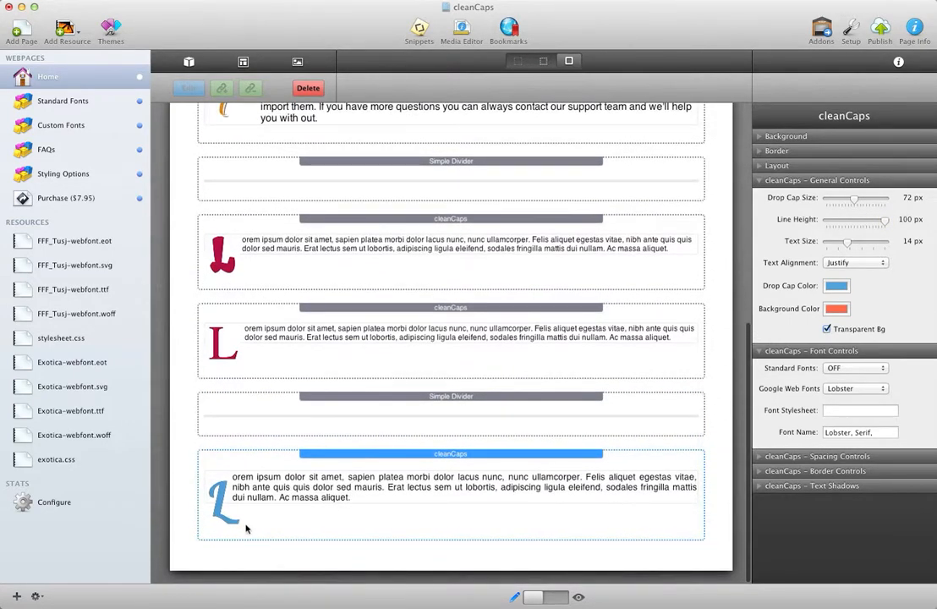
click(765, 455)
scroll(821, 498, down, 2)
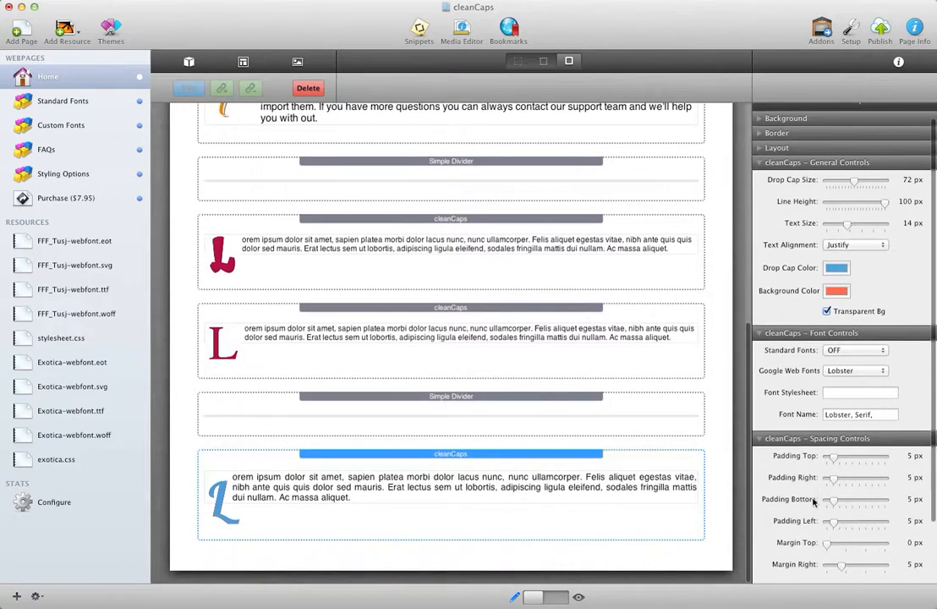
drag(834, 488, 845, 493)
scroll(351, 472, down, 5)
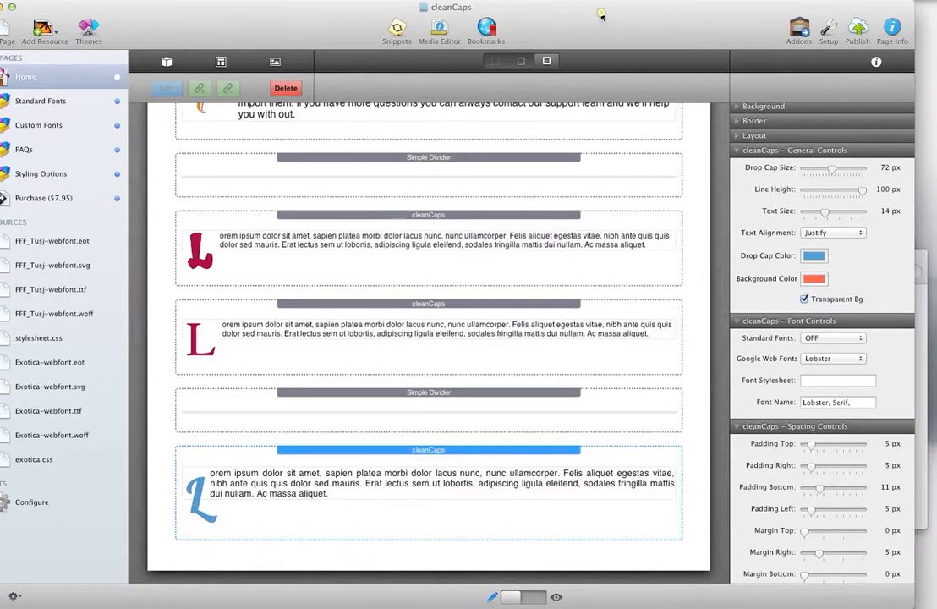
Preview the Home page to check the blue Lobster drop cap, and return to edit mode
click(533, 597)
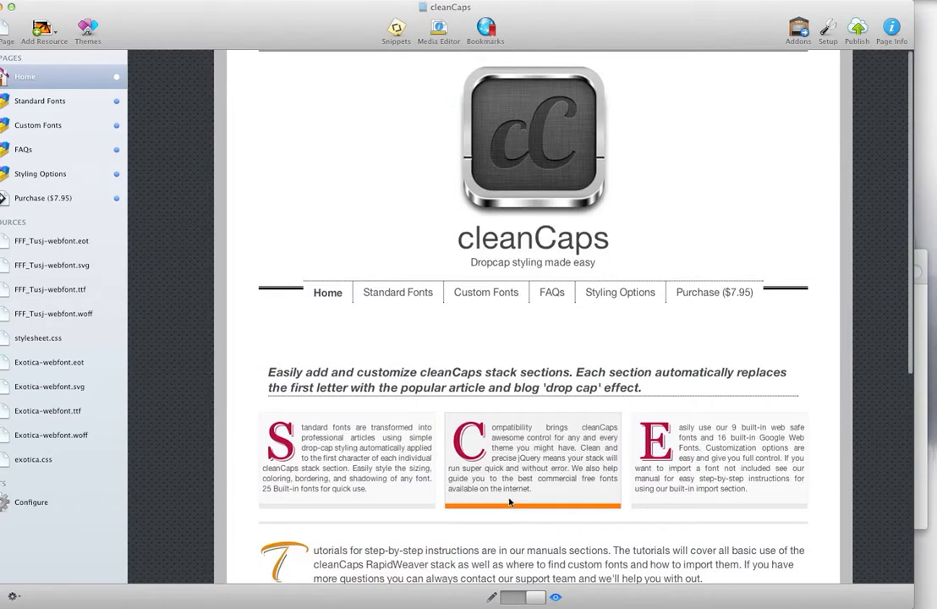
scroll(499, 500, down, 6)
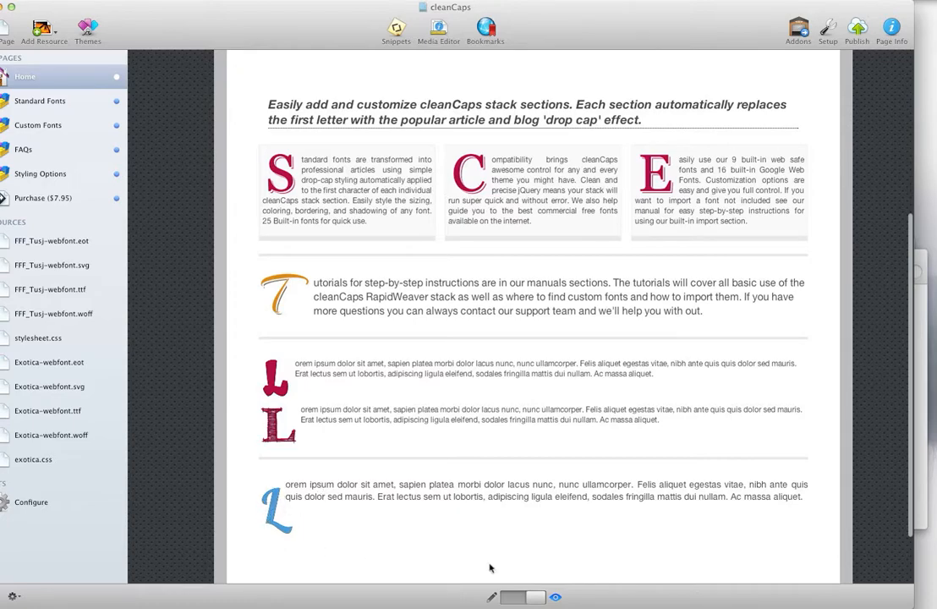
click(512, 597)
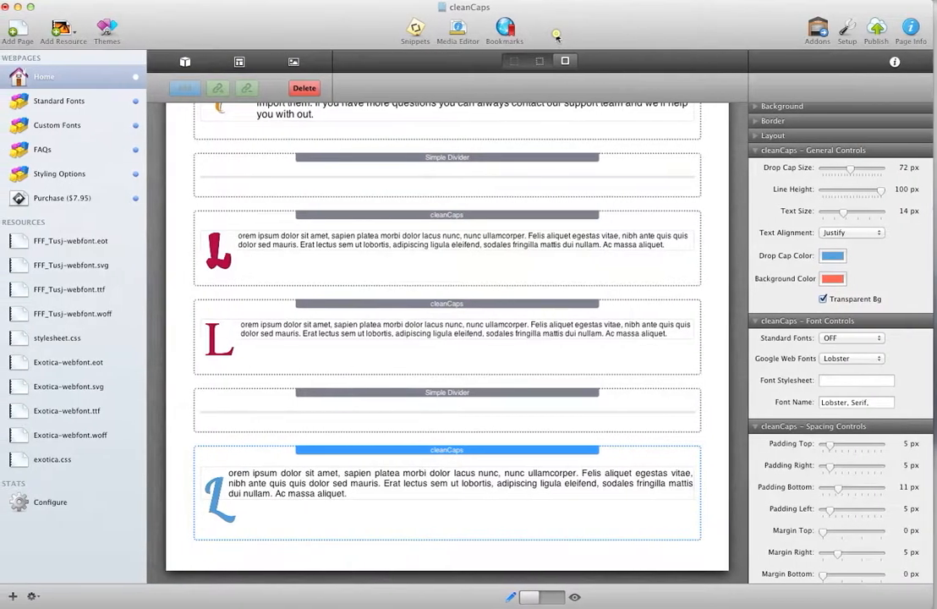
Set the selected cleanCaps stack's Google Web Fonts option to OFF
click(881, 361)
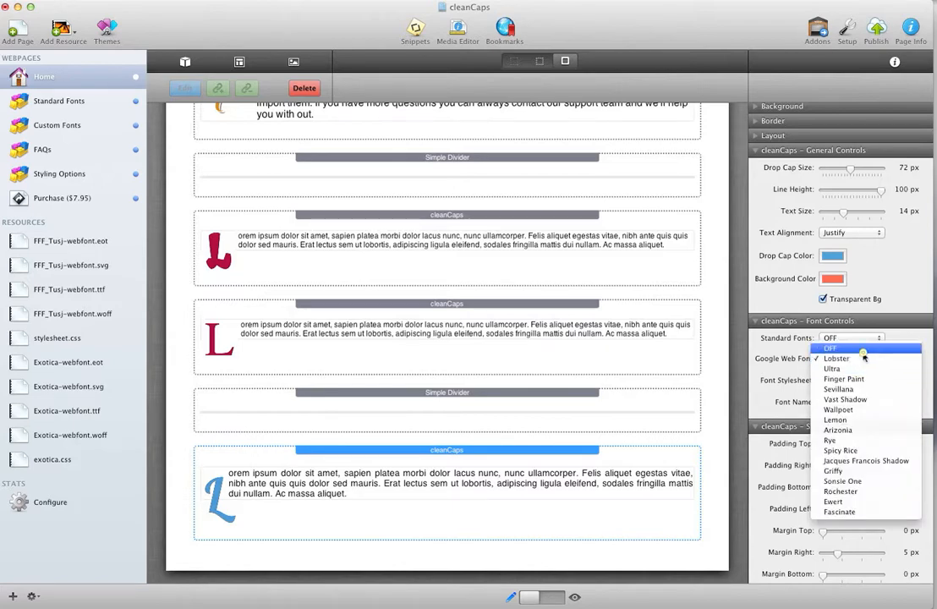
click(862, 348)
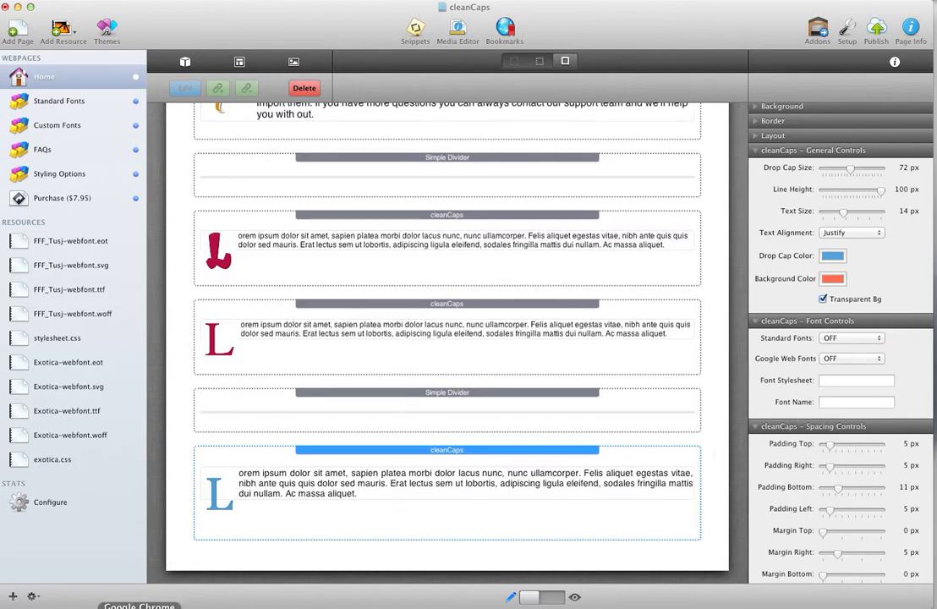
Switch to Google Chrome and open the Quick-use page for the Fruktur font on Google Web Fonts, at its embed code
click(93, 603)
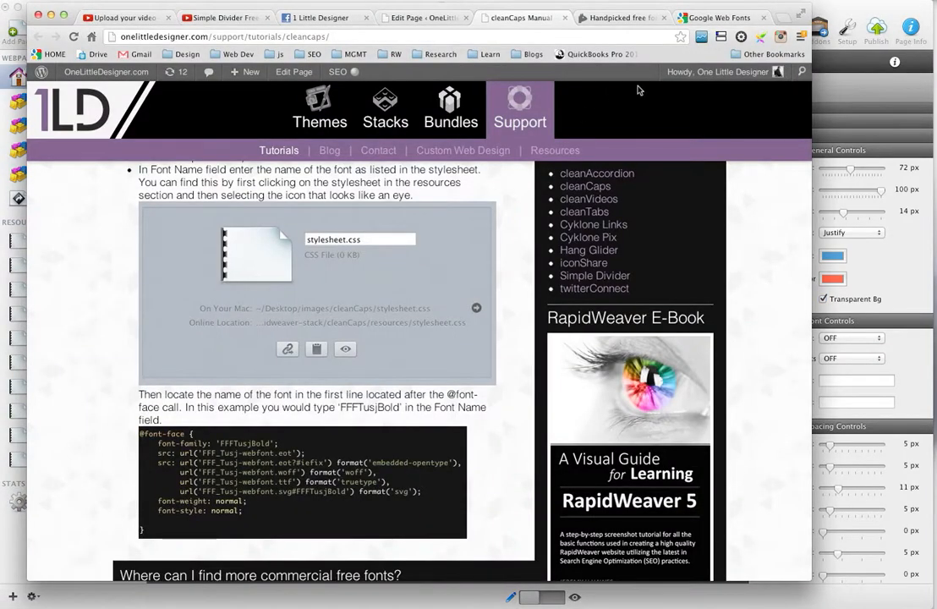
click(719, 17)
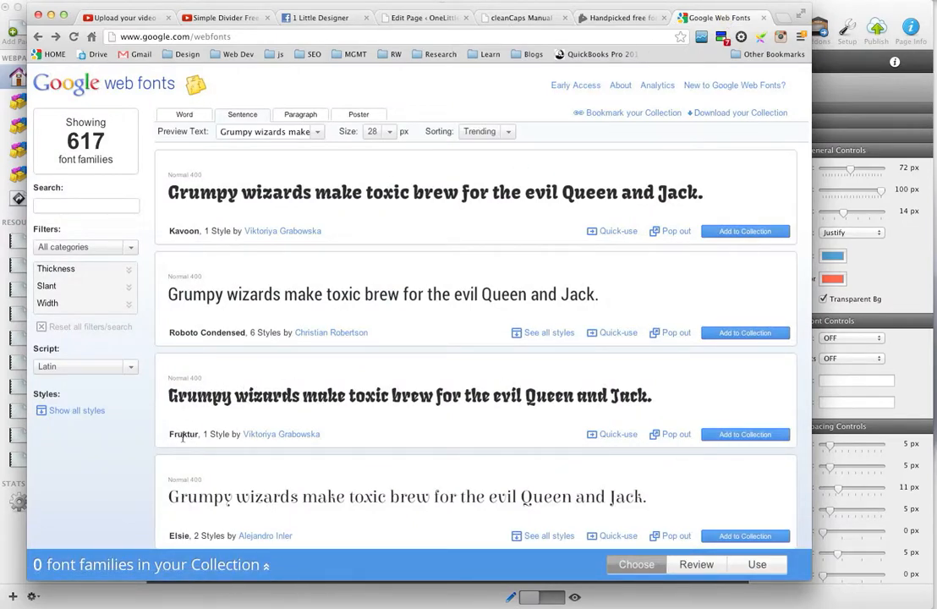
click(627, 433)
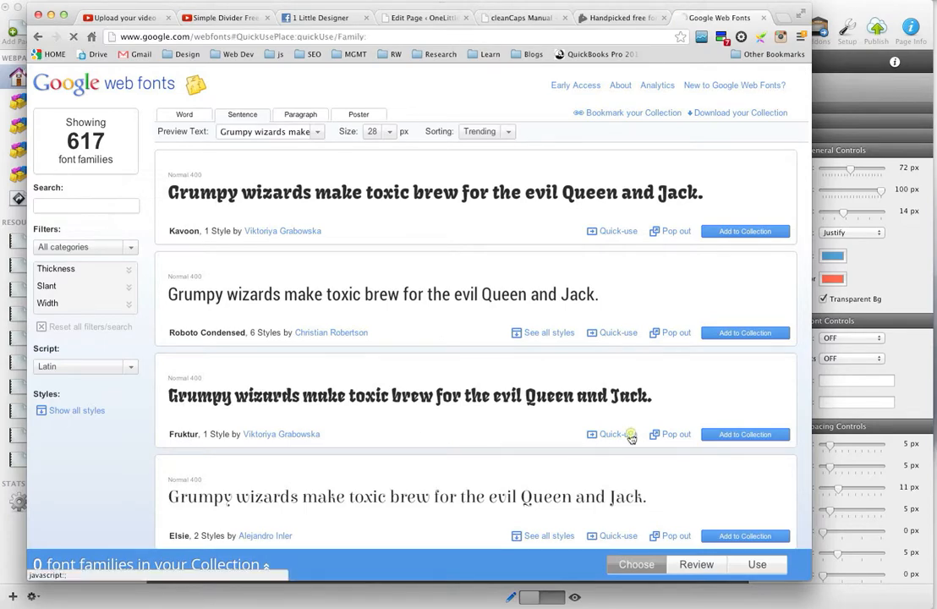
scroll(137, 269, down, 2)
scroll(137, 269, down, 5)
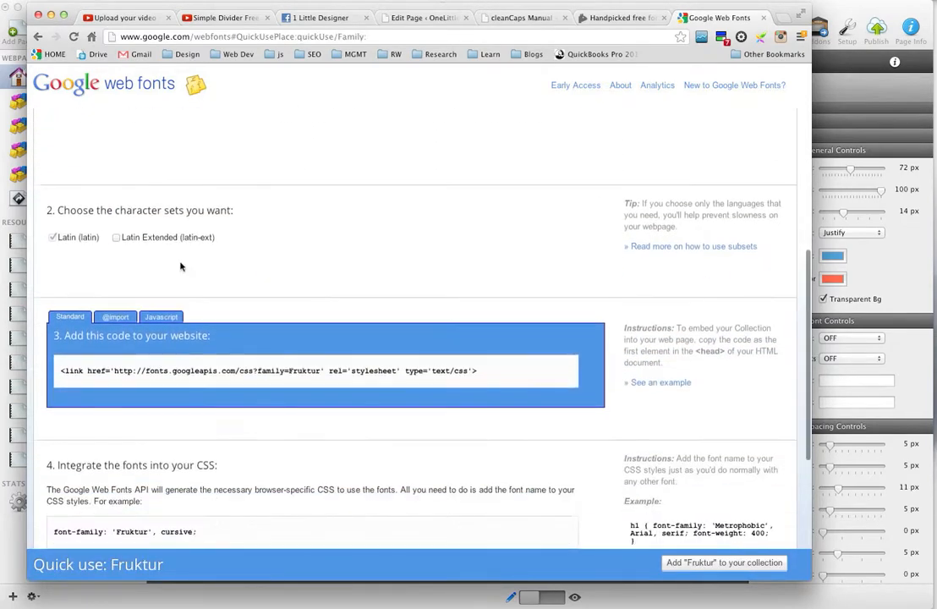
drag(115, 335, 323, 334)
key(super+c)
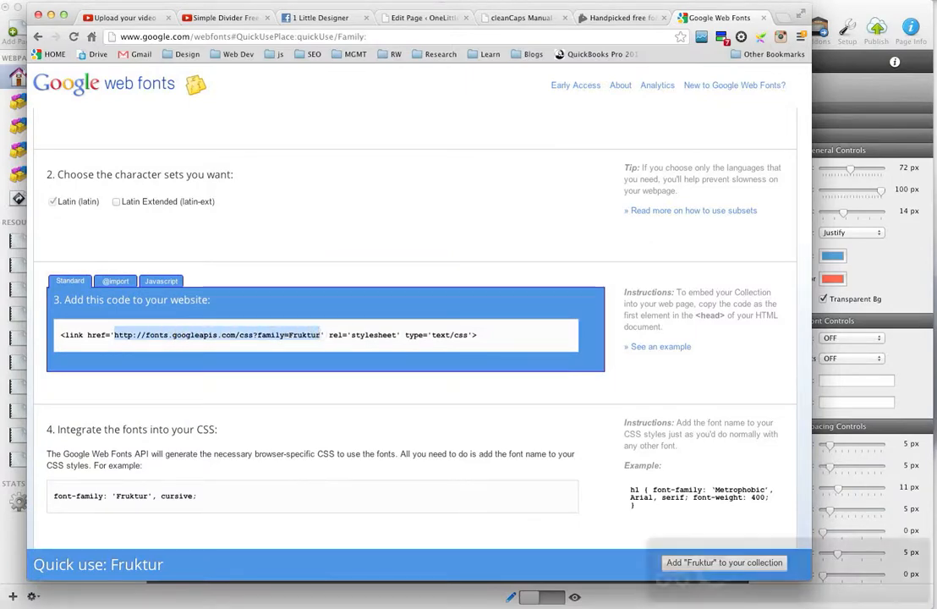
click(914, 282)
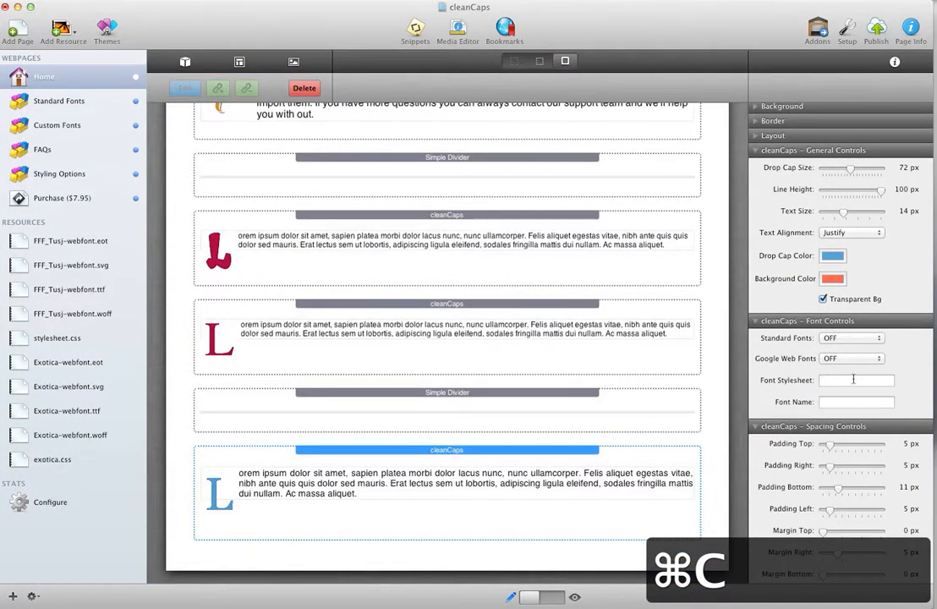
click(847, 381)
key(super+v)
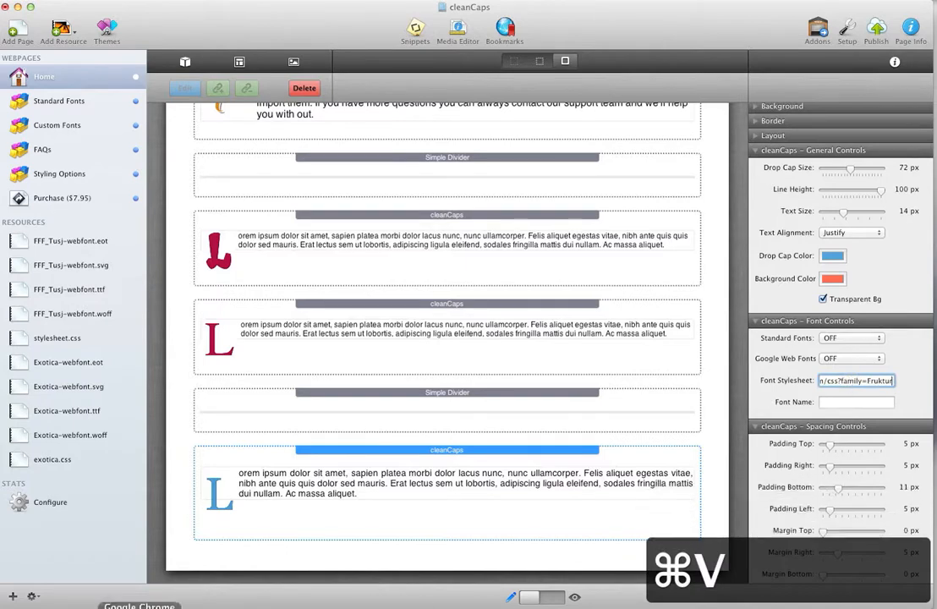
Copy the font-family value 'Fruktur', cursive from Google Web Fonts into the cleanCaps Font Name setting and apply it to the stack
click(139, 608)
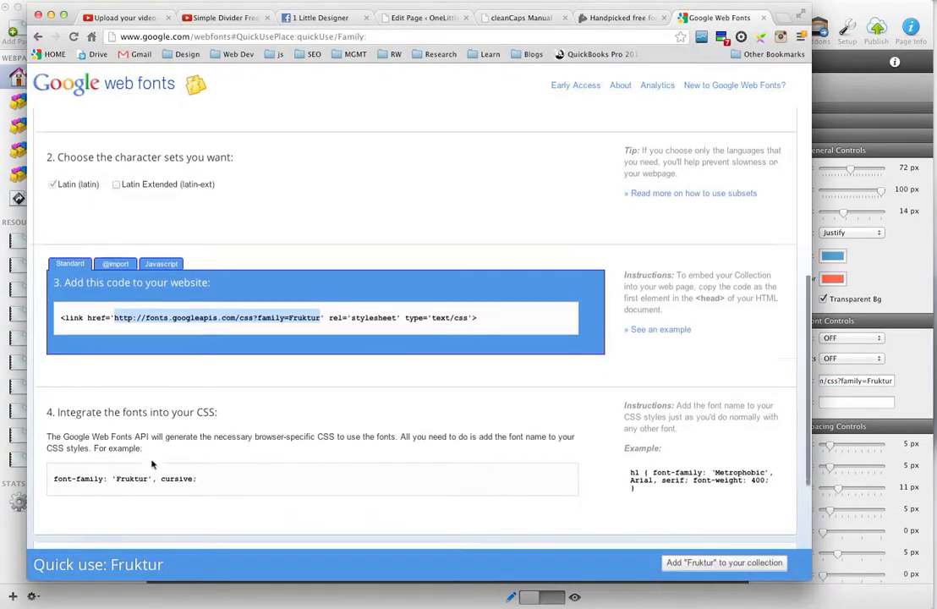
scroll(165, 393, down, 1)
drag(195, 450, 110, 450)
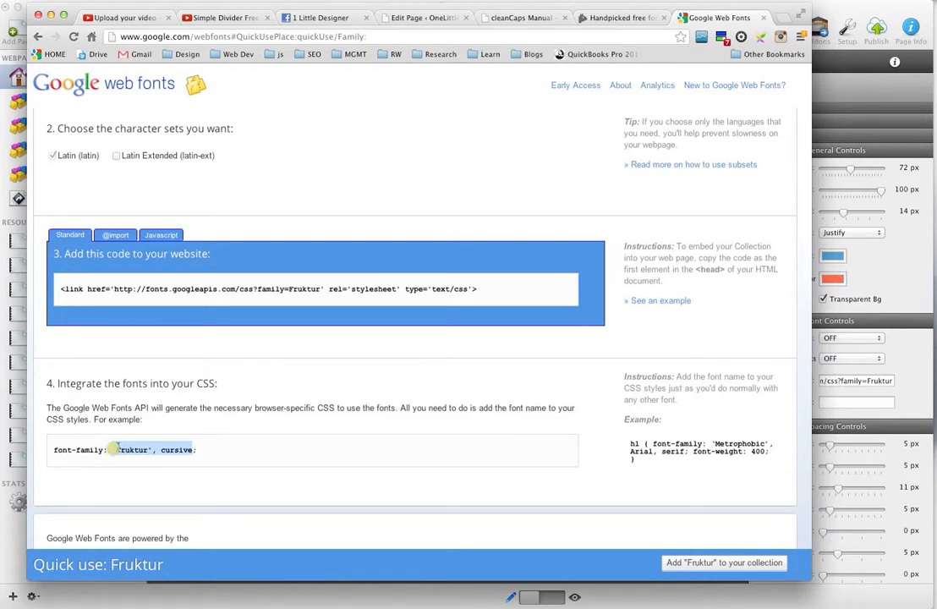
key(cmd+c)
click(898, 268)
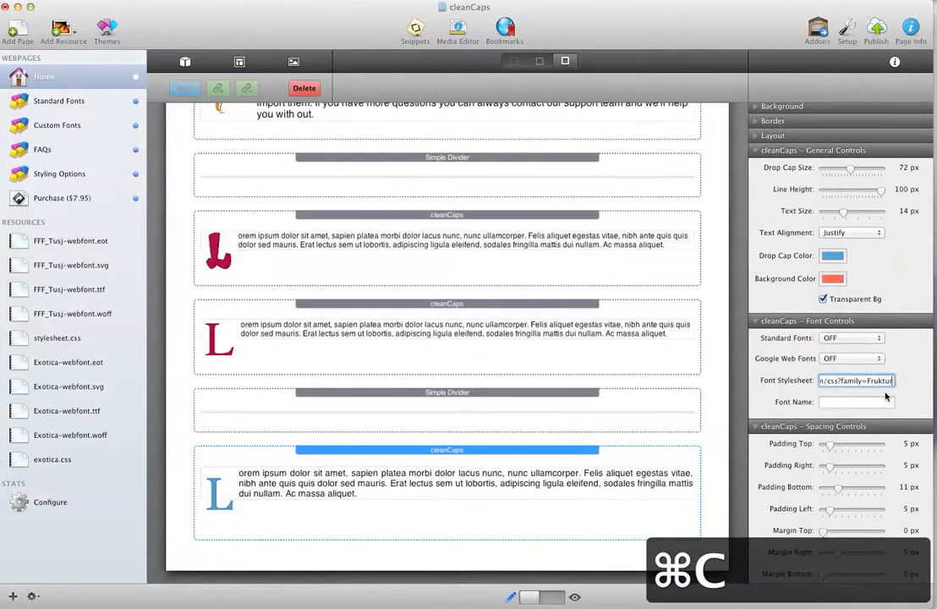
click(864, 403)
key(super+v)
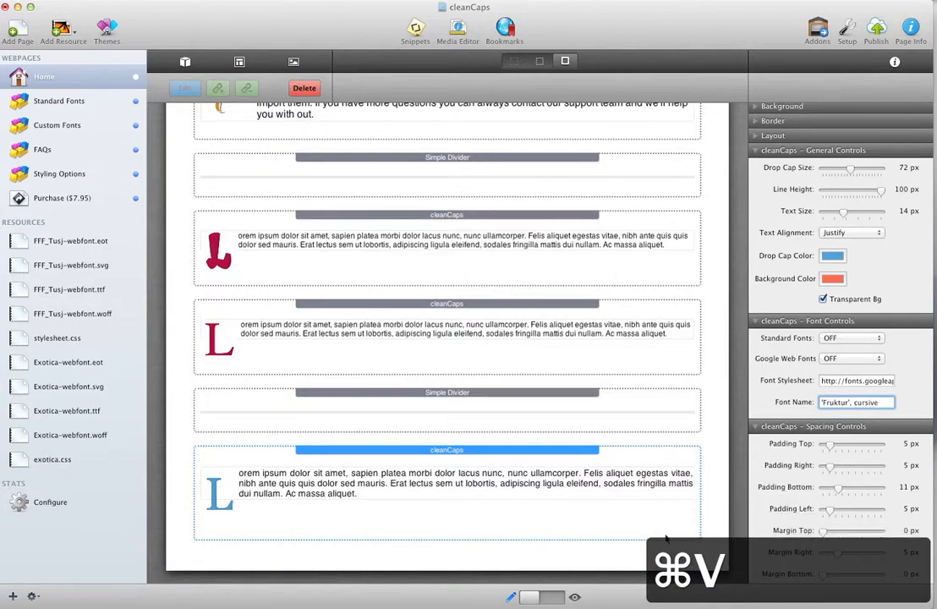
click(554, 562)
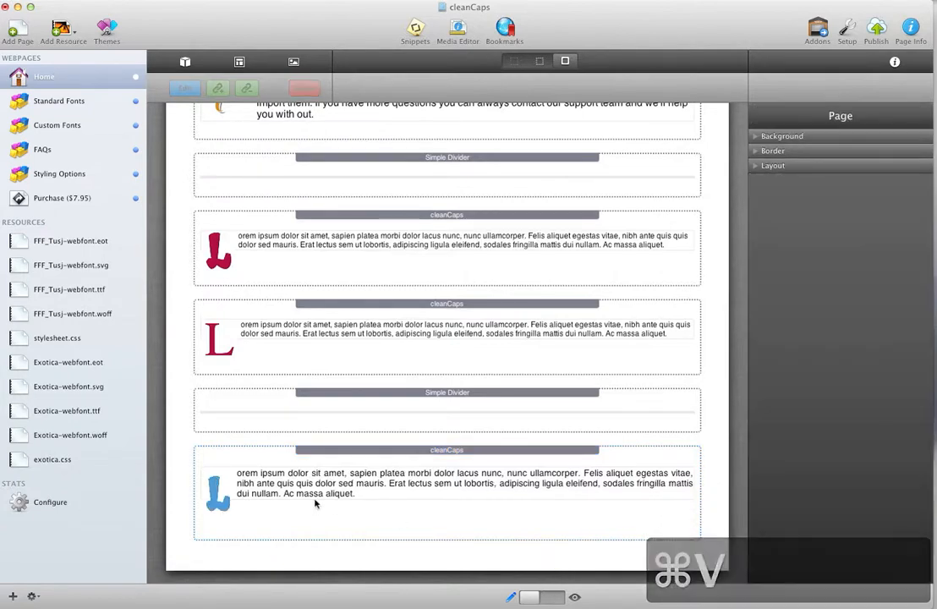
click(579, 538)
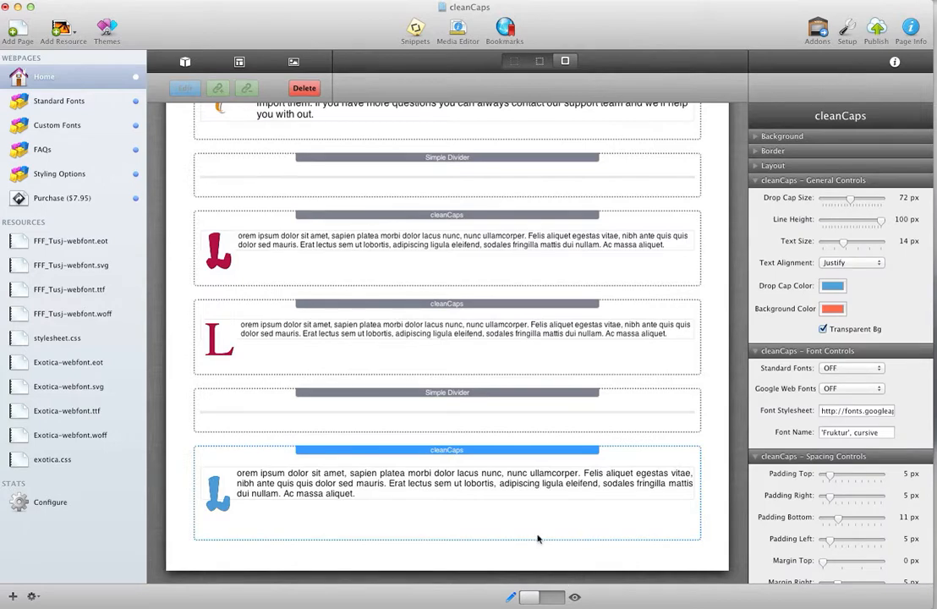
Preview the Home page to check the blue Fruktur drop cap and its paragraph, and return to edit mode
click(553, 600)
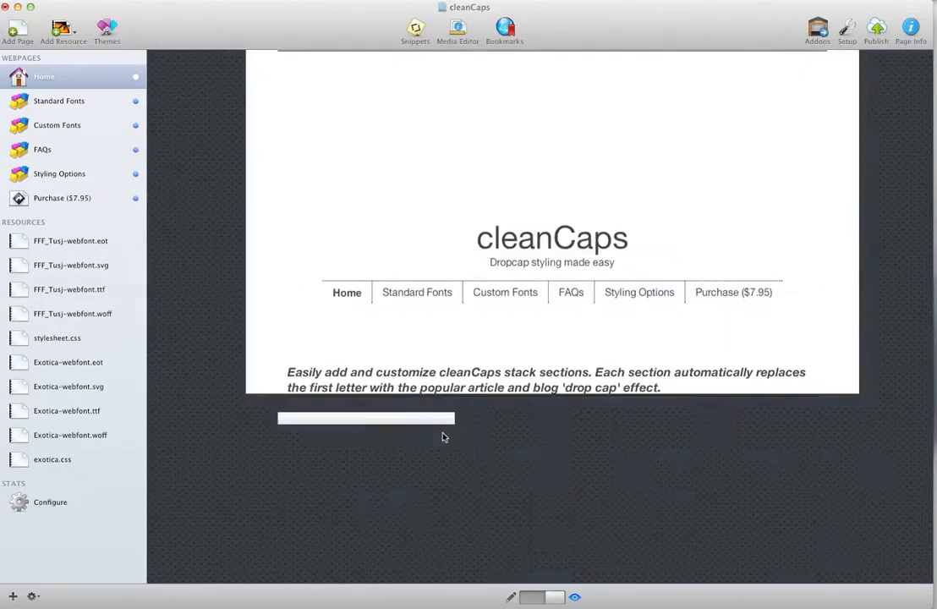
scroll(463, 491, down, 5)
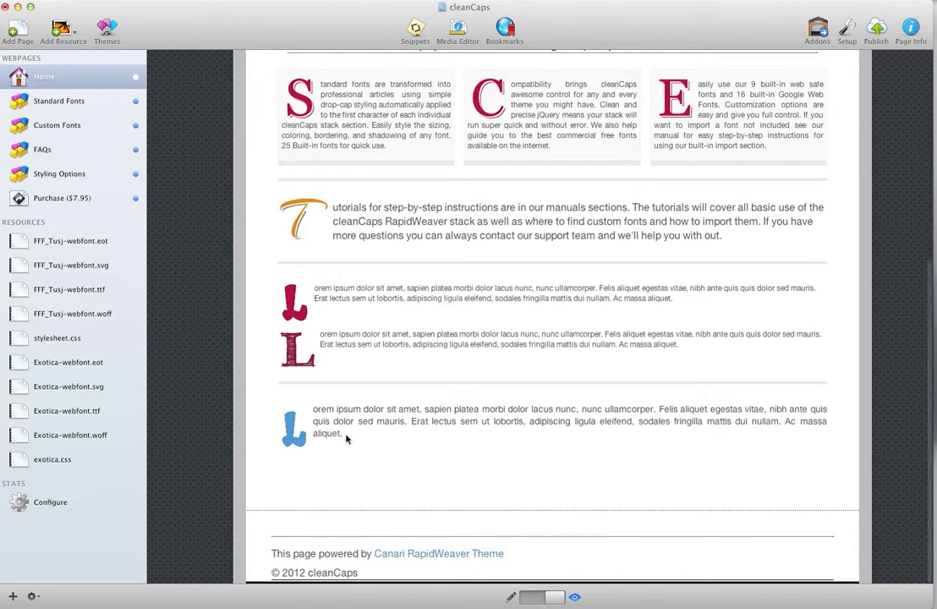
drag(346, 438, 309, 409)
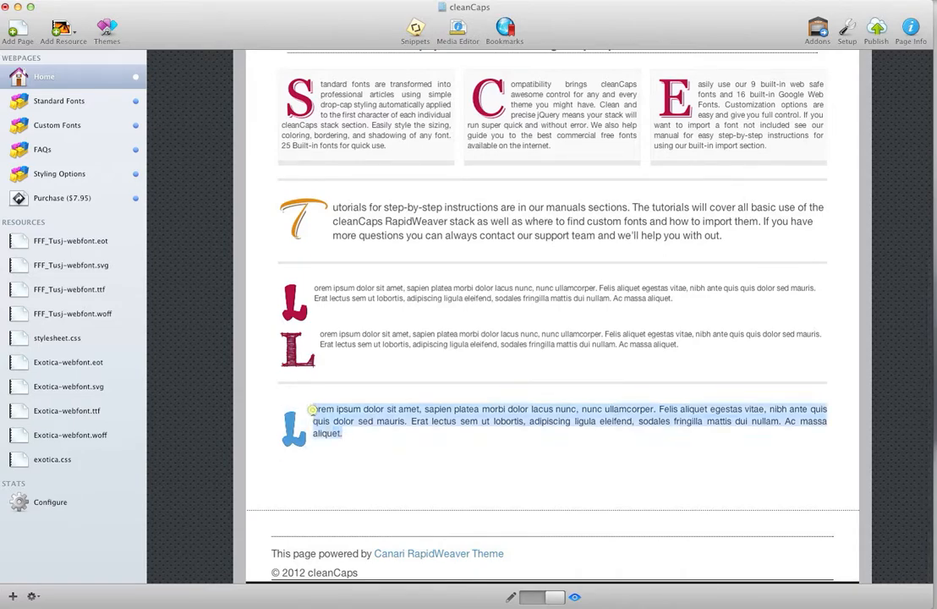
click(534, 599)
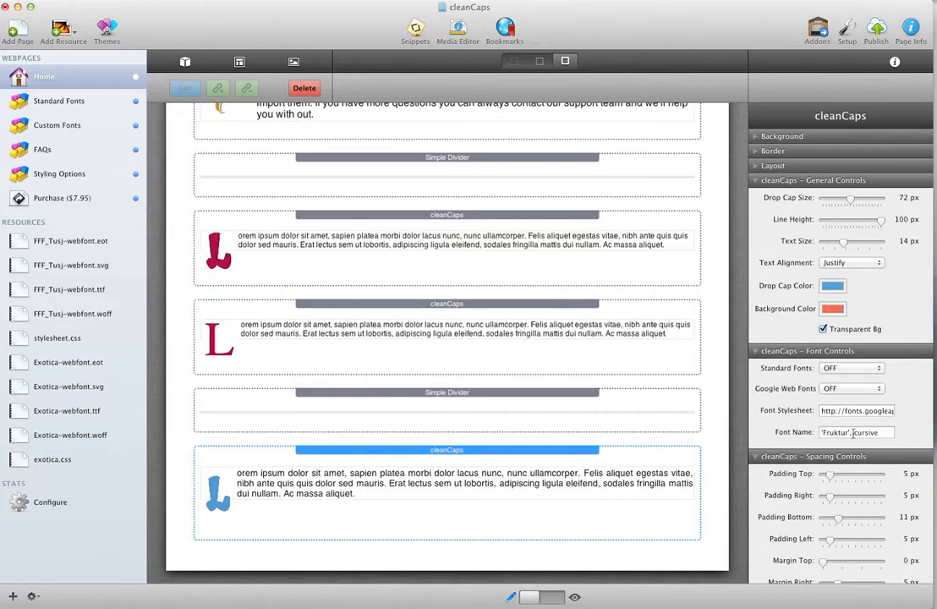
Clear the Font Name and Font Stylesheet values of the blue drop cap's cleanCaps stack
triple_click(880, 432)
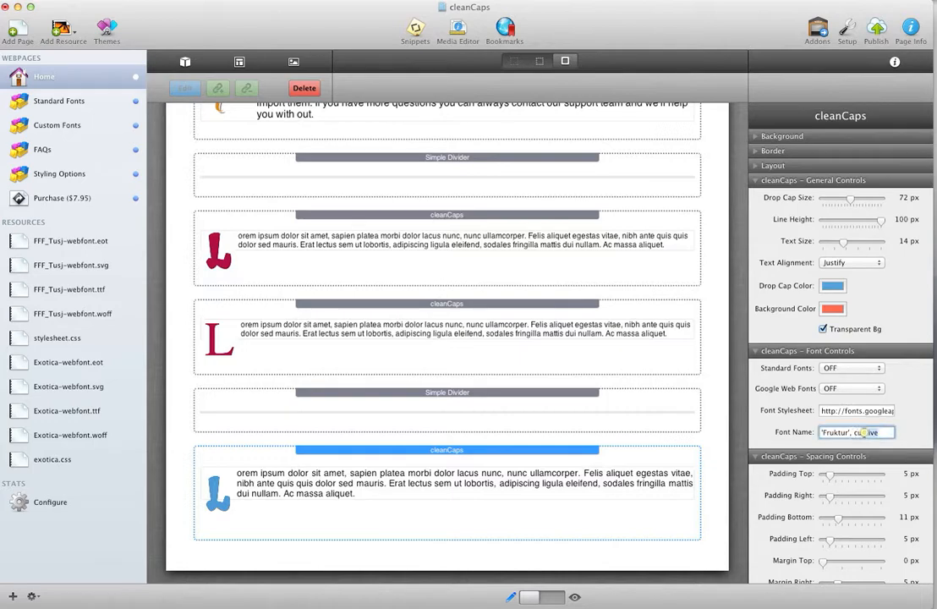
key(BackSpace)
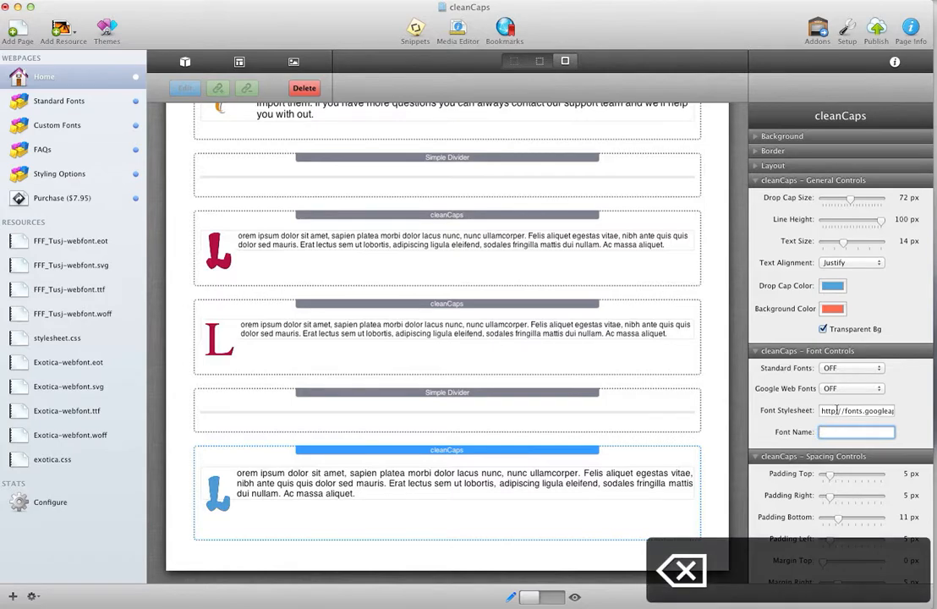
triple_click(835, 410)
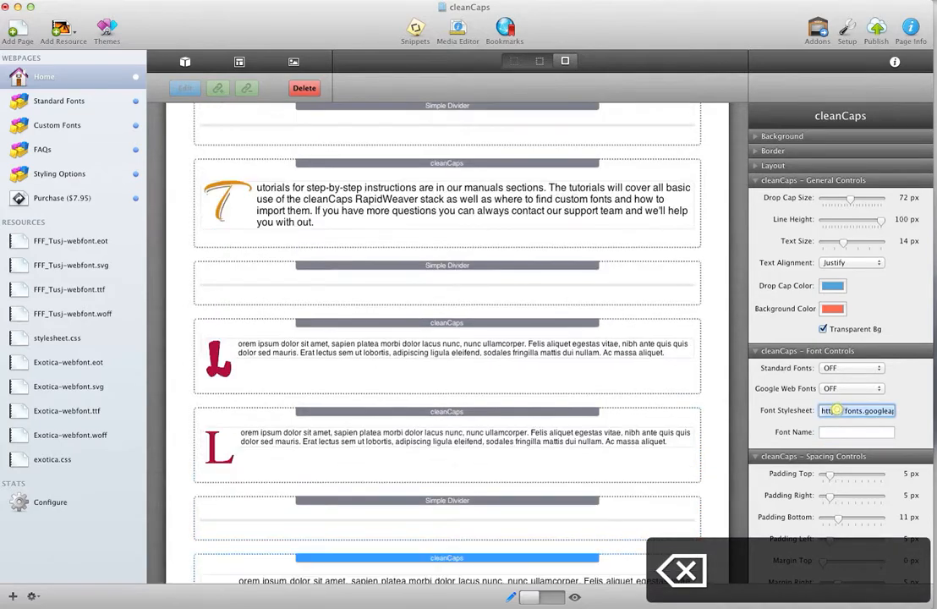
key(BackSpace)
scroll(561, 457, down, 2)
scroll(561, 458, down, 3)
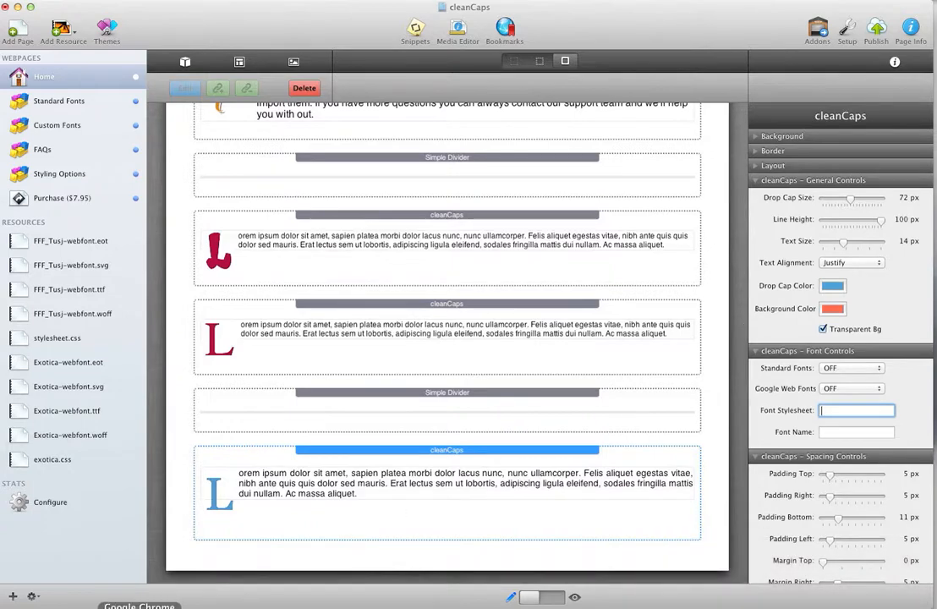
click(141, 606)
click(615, 18)
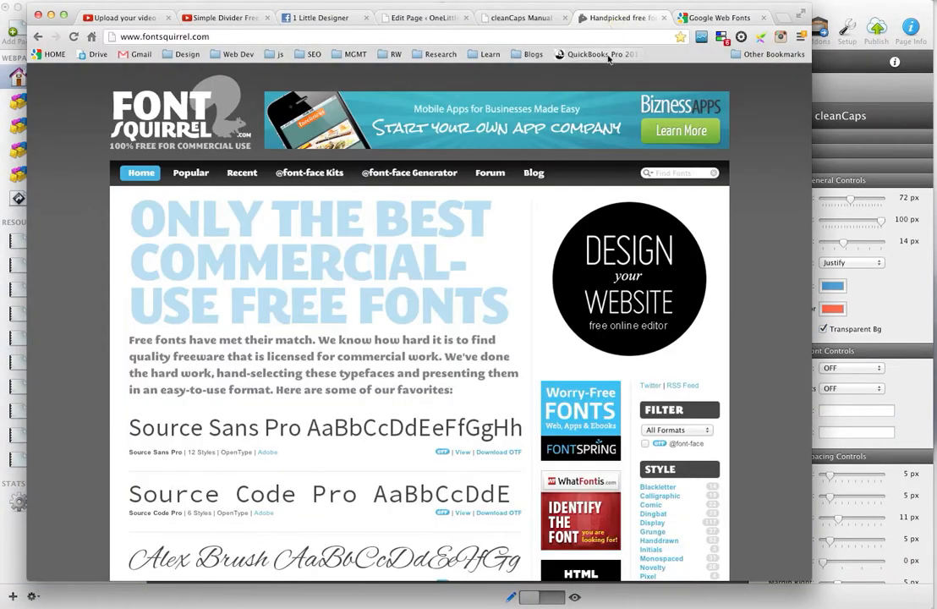
scroll(435, 267, down, 2)
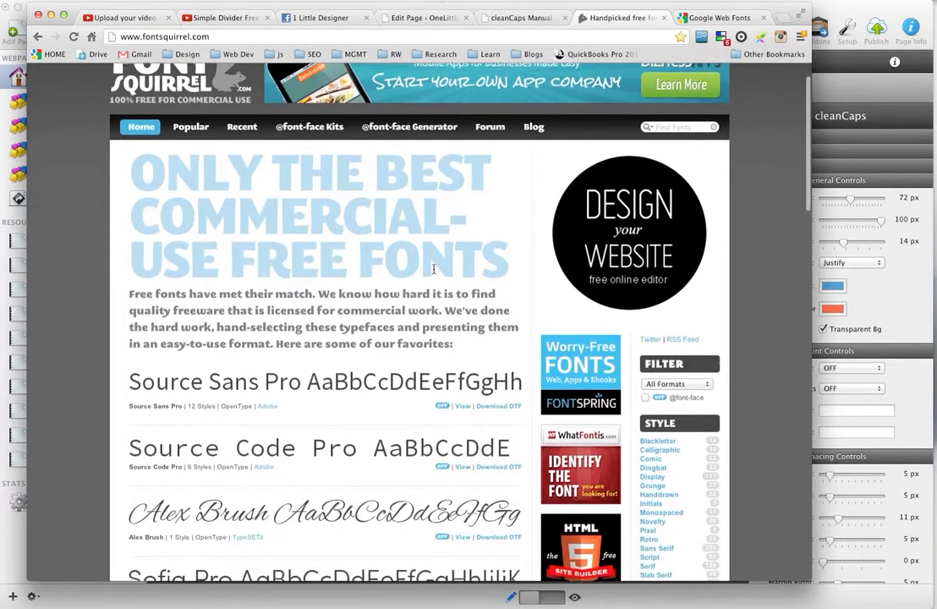
scroll(427, 269, up, 2)
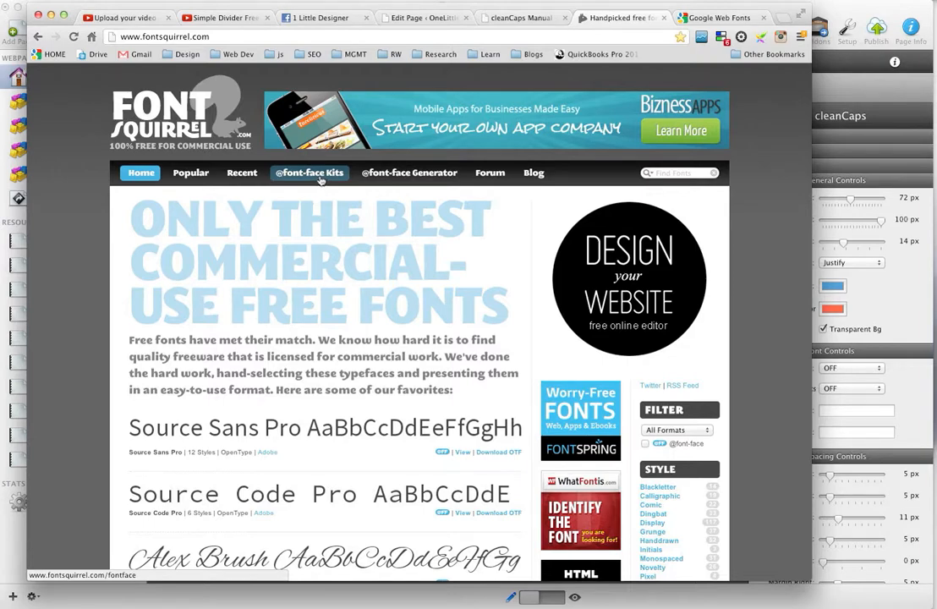
click(320, 177)
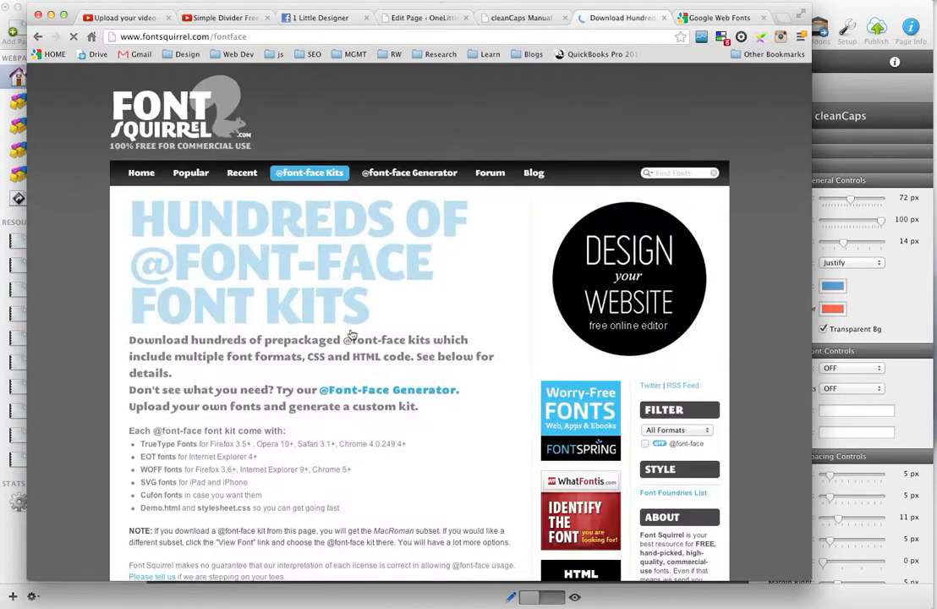
scroll(356, 328, down, 2)
scroll(359, 325, down, 5)
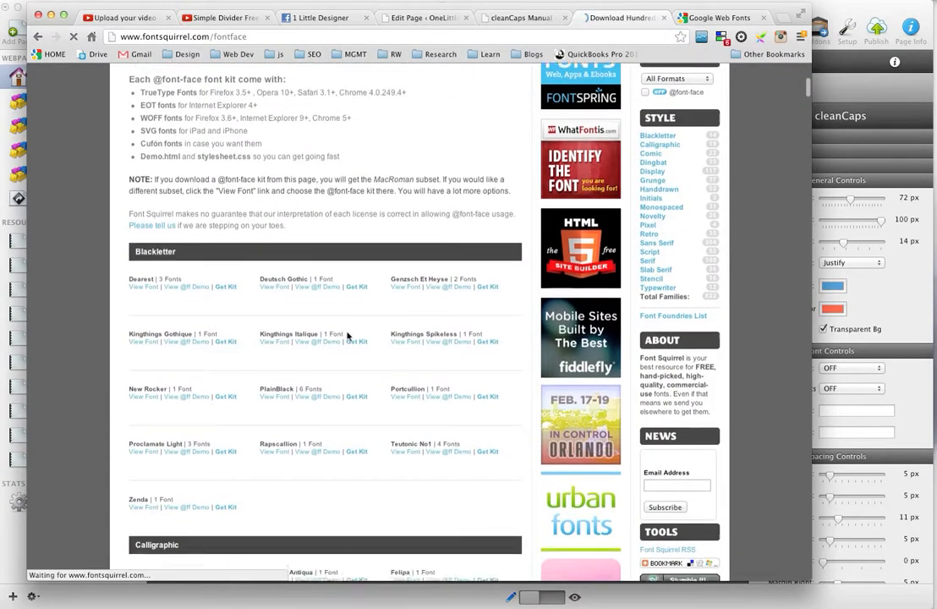
scroll(346, 333, down, 3)
scroll(349, 334, up, 5)
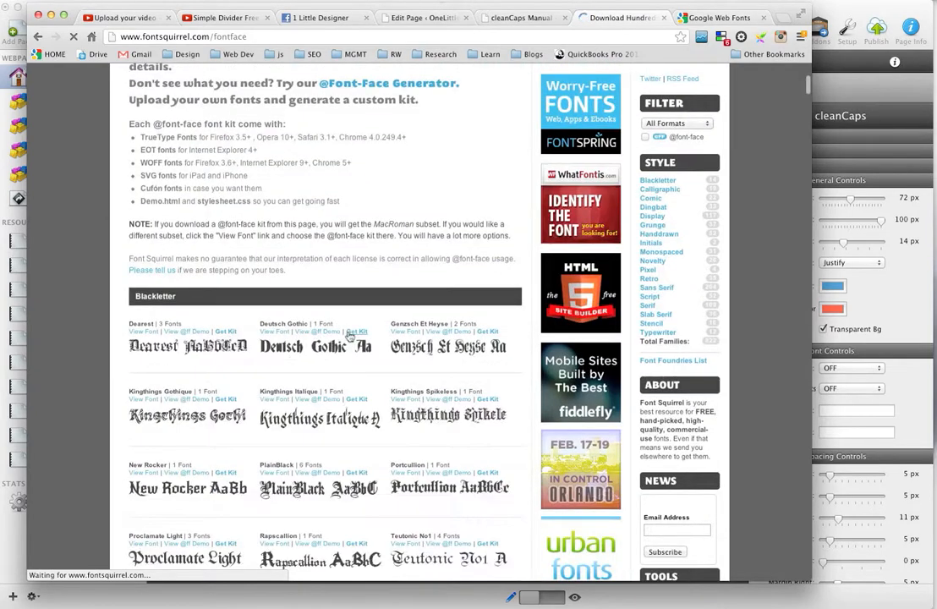
scroll(287, 351, down, 2)
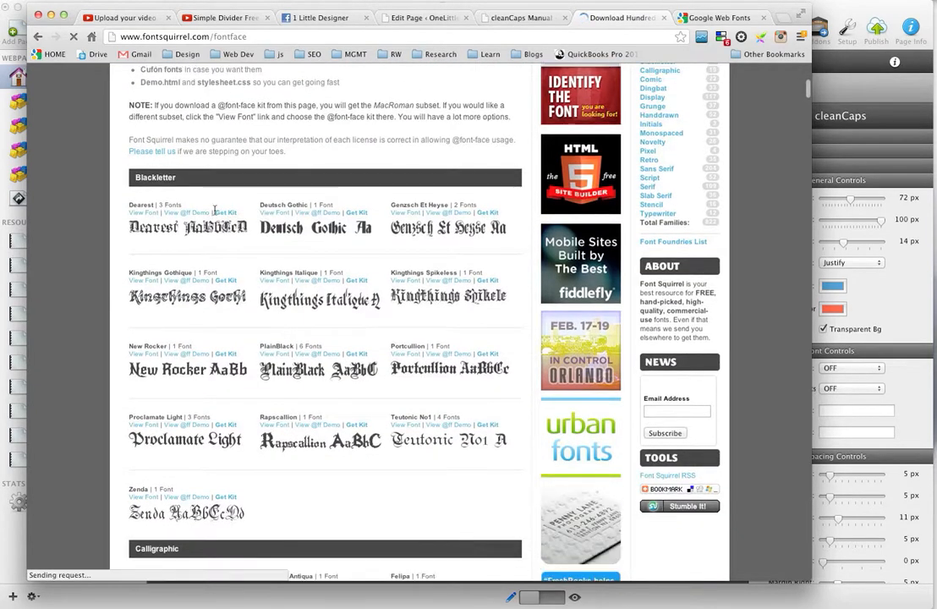
scroll(312, 262, down, 2)
scroll(338, 270, down, 7)
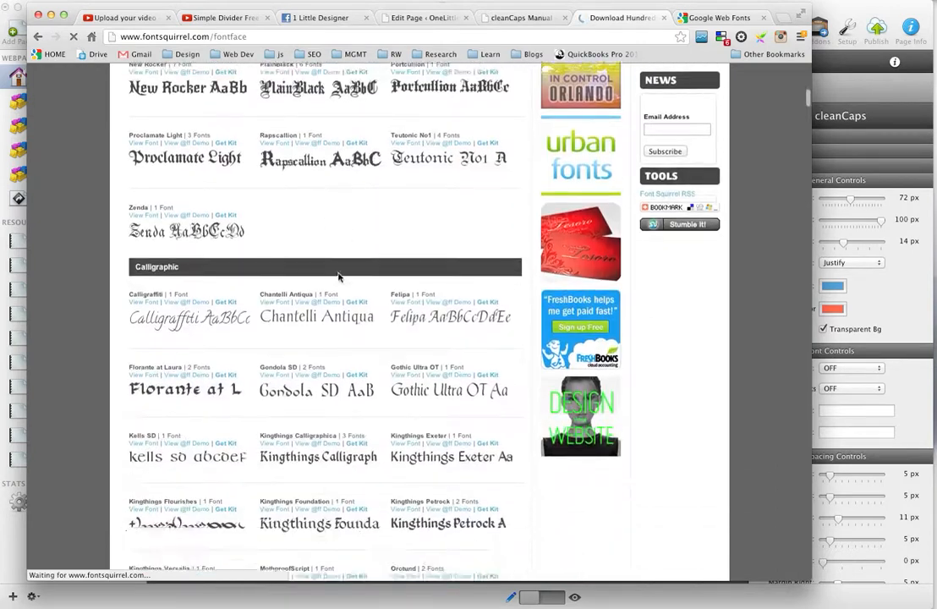
click(357, 334)
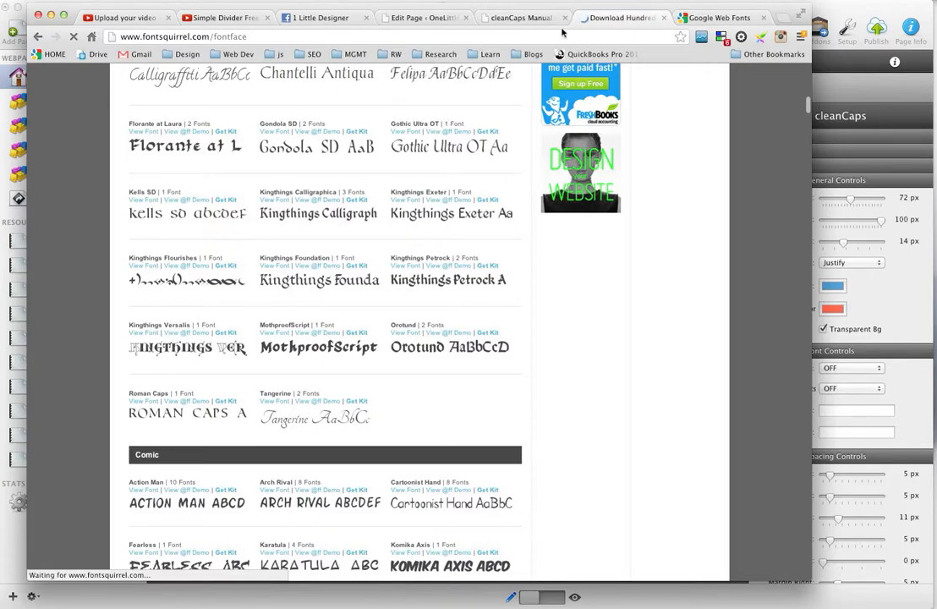
click(832, 12)
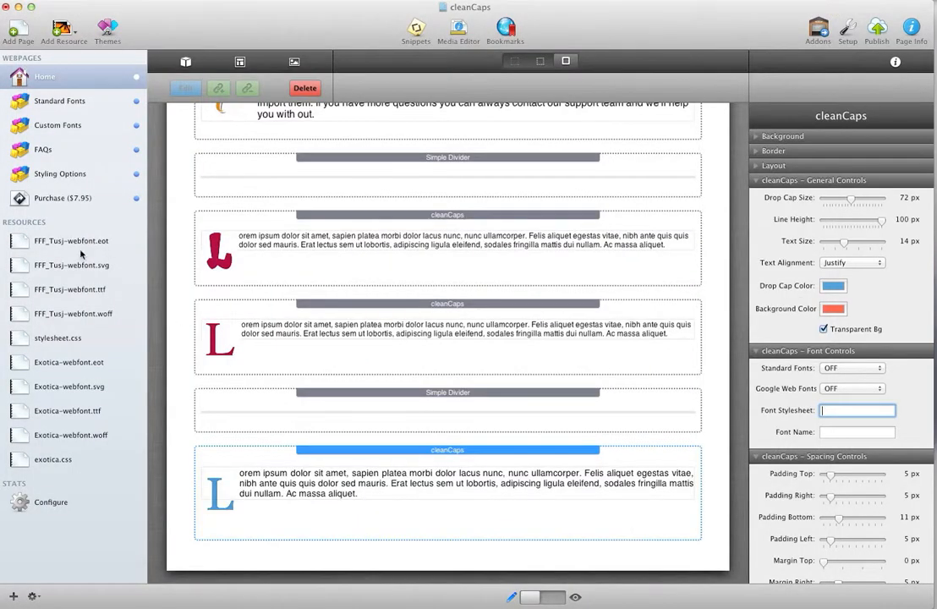
Switch to the cleanCaps Manual page in Google Chrome, read its custom font file instructions and stylesheet example, and return to RapidWeaver
click(139, 605)
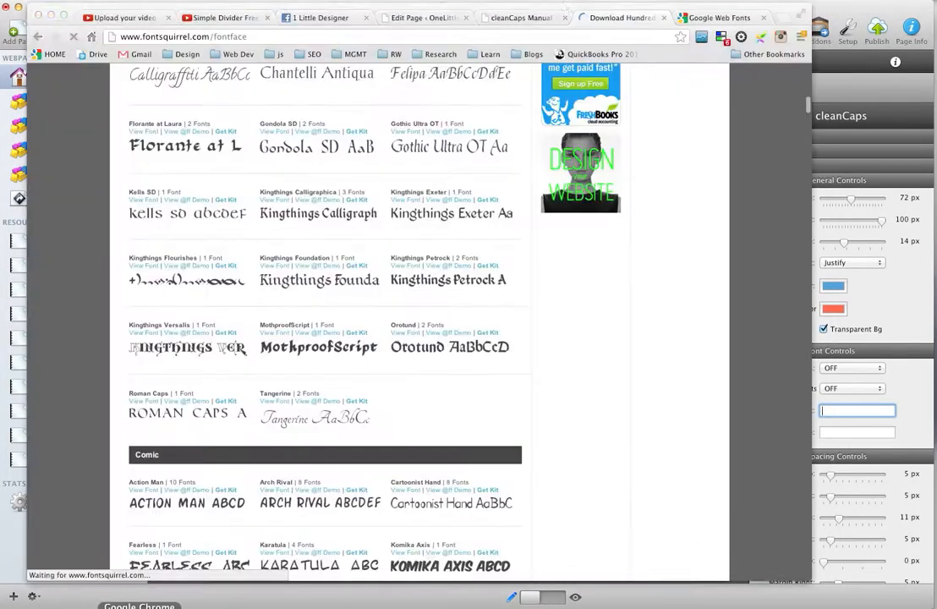
click(480, 17)
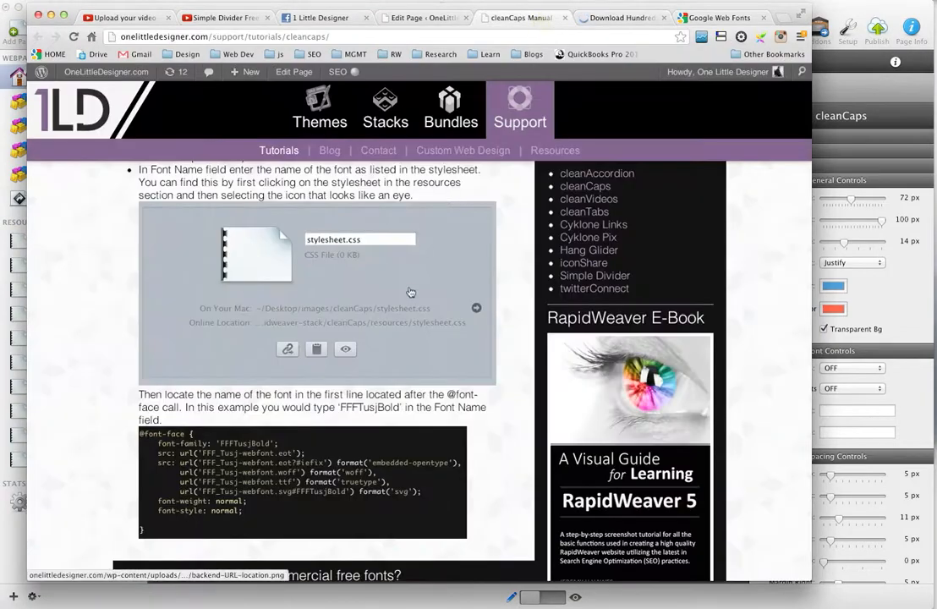
scroll(410, 292, up, 5)
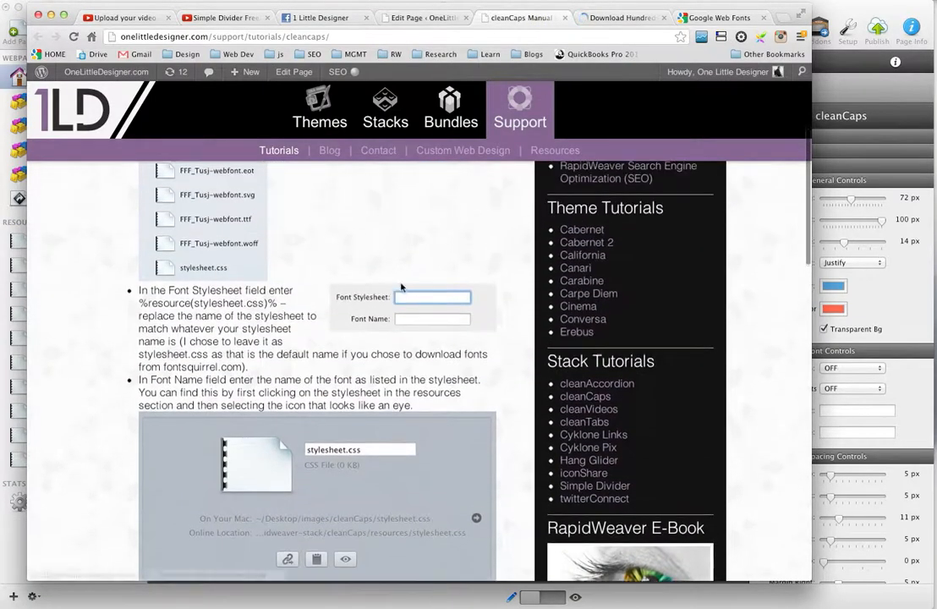
scroll(402, 288, up, 3)
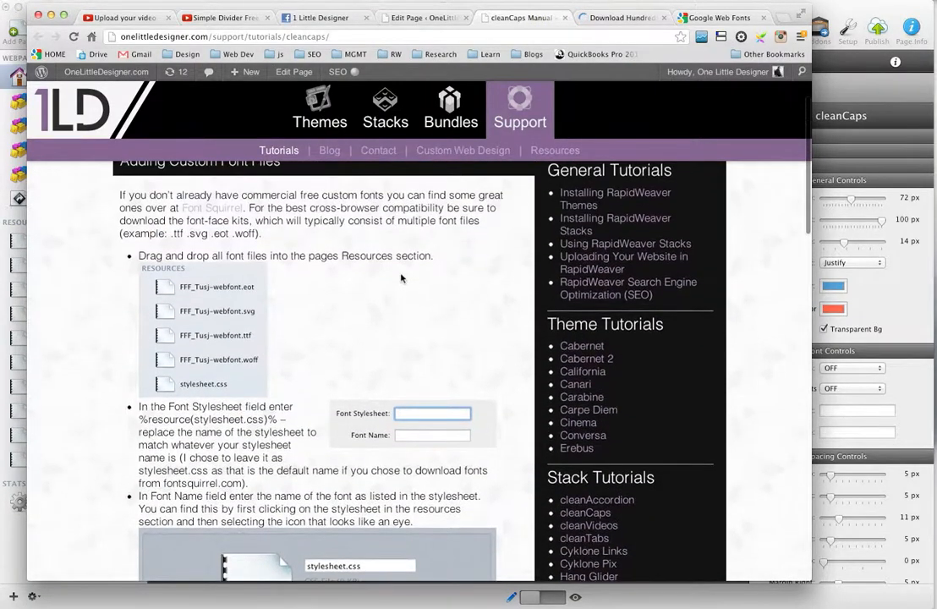
scroll(398, 277, down, 2)
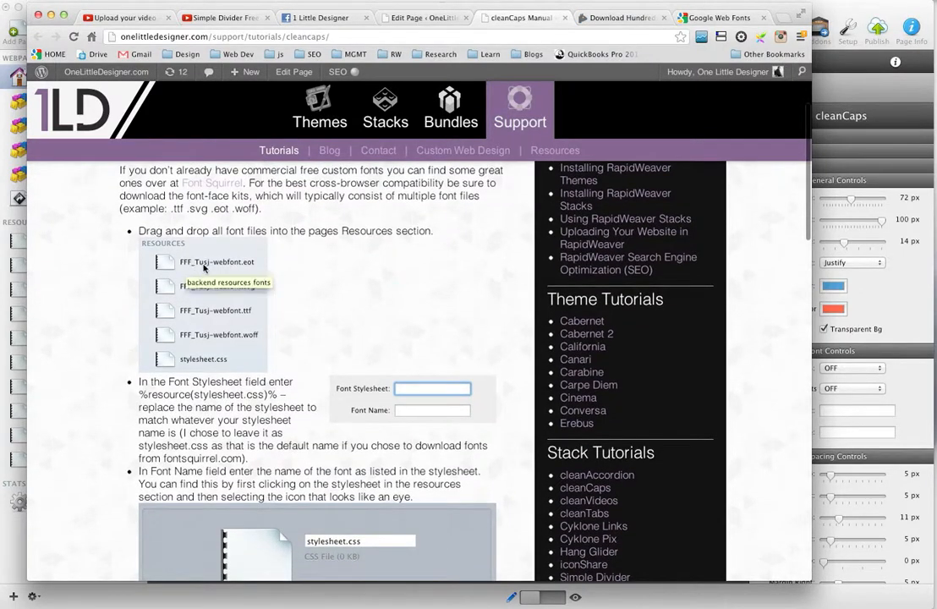
scroll(356, 339, down, 5)
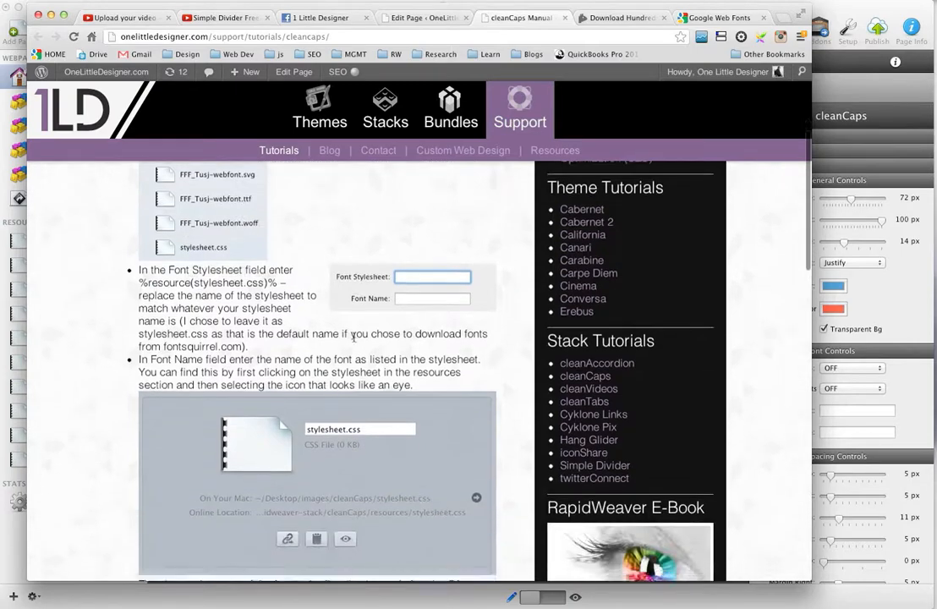
scroll(359, 336, down, 3)
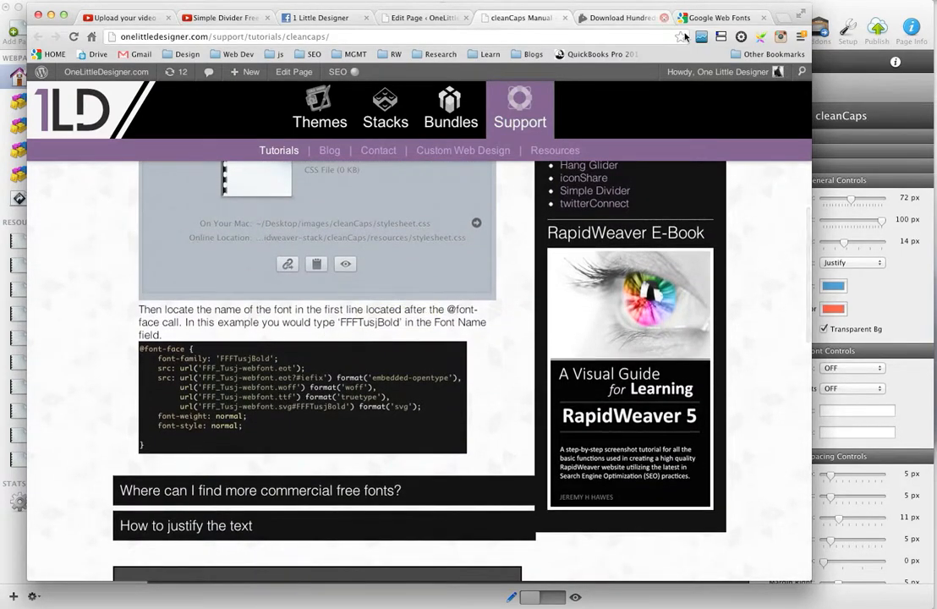
mouse_move(676, 71)
click(834, 11)
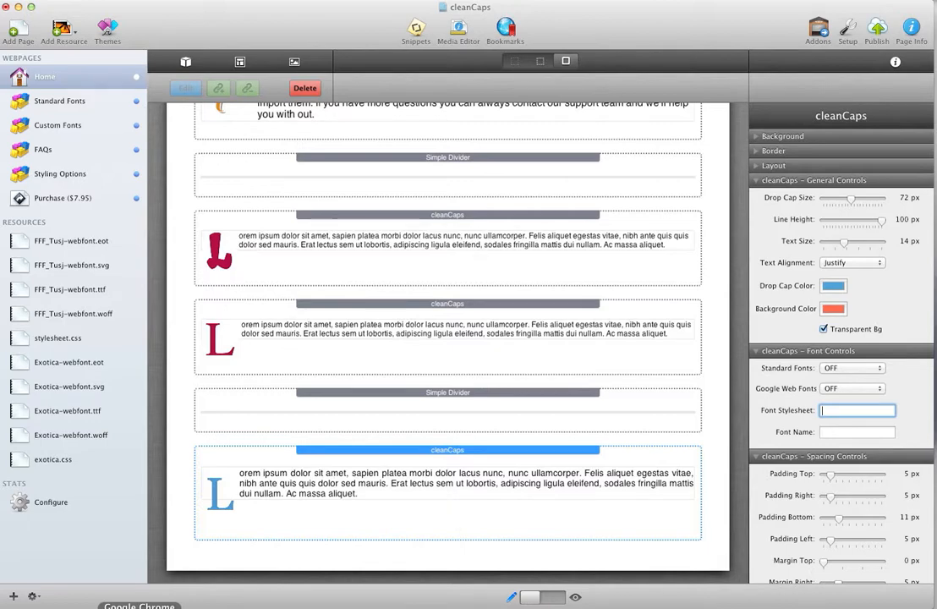
click(138, 602)
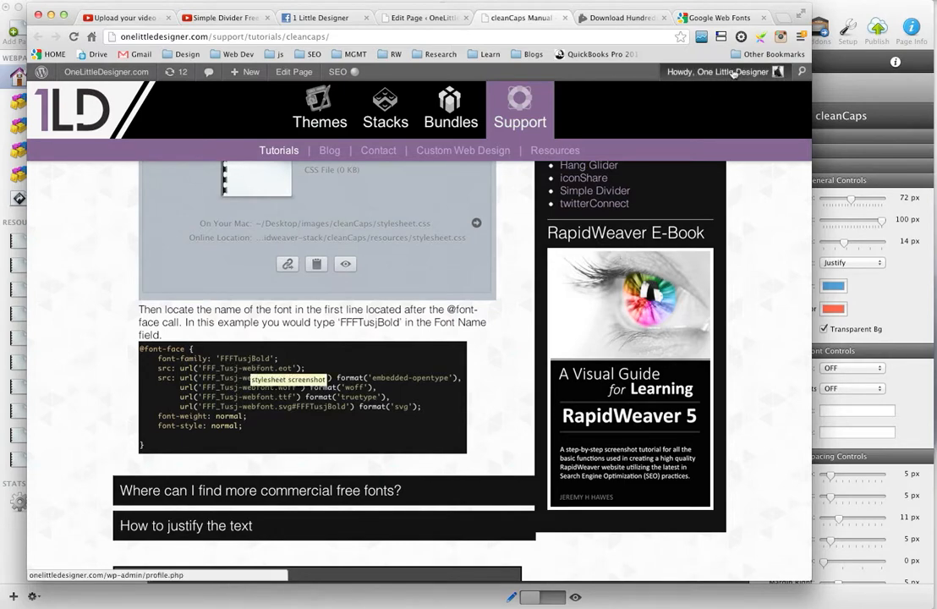
click(842, 17)
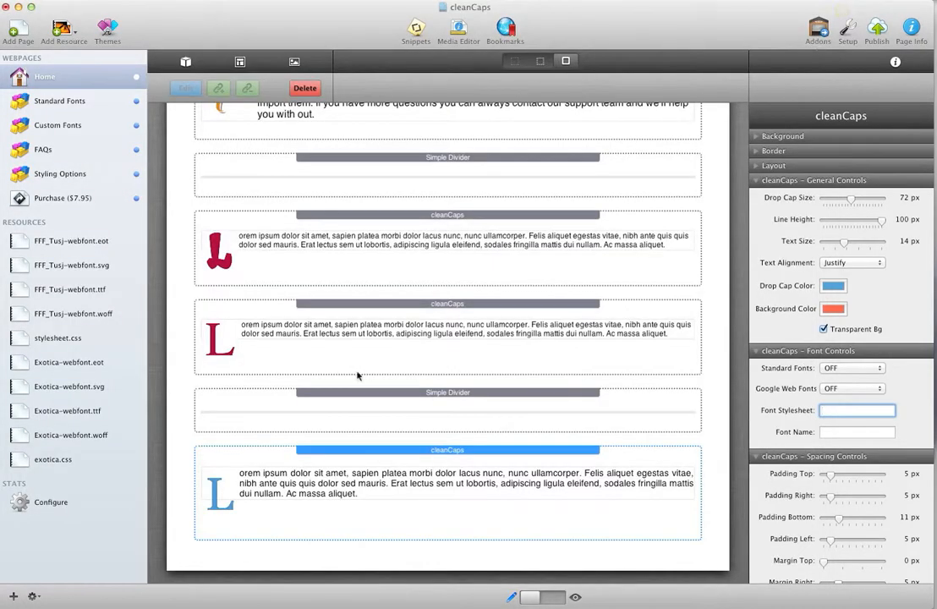
Copy the Font Stylesheet value %resource(stylesheet.css)% from the second red drop cap's cleanCaps stack into the blue drop cap's stack
click(328, 347)
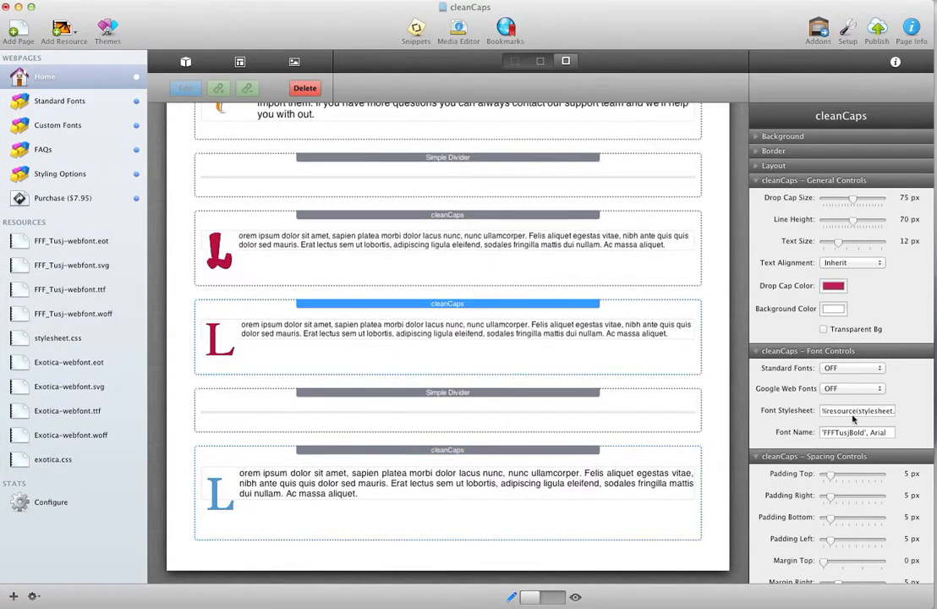
drag(819, 410, 927, 413)
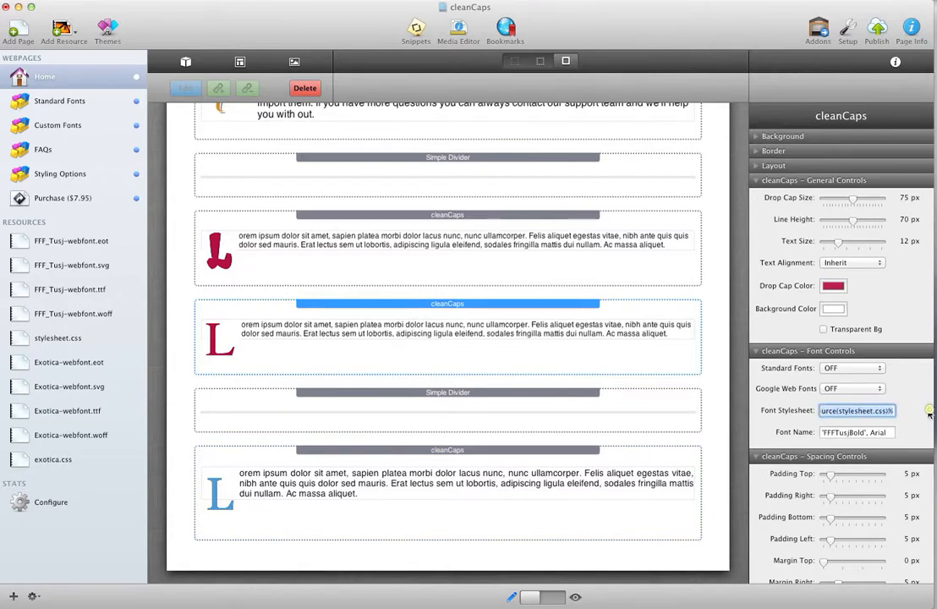
key(super+c)
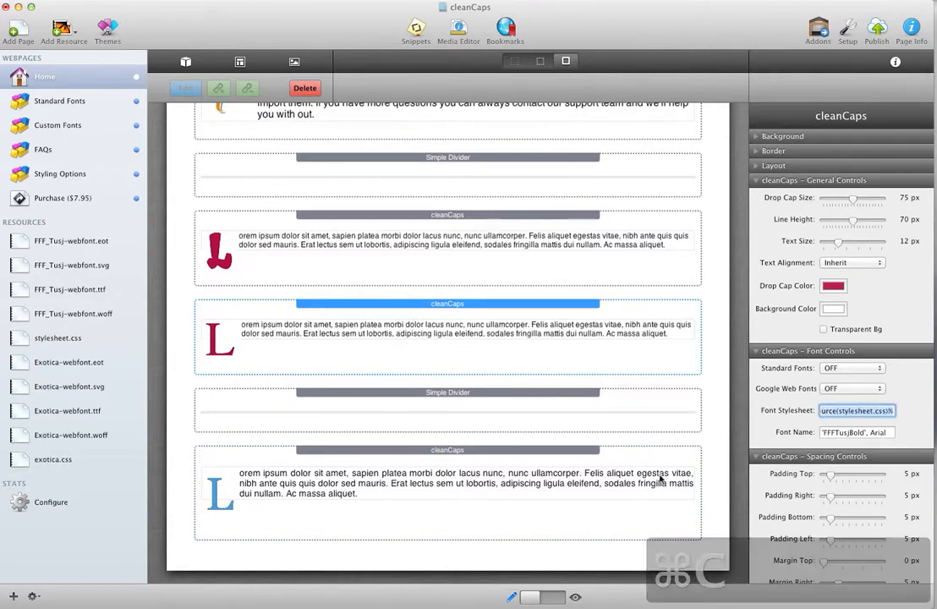
click(364, 500)
click(857, 411)
key(super+v)
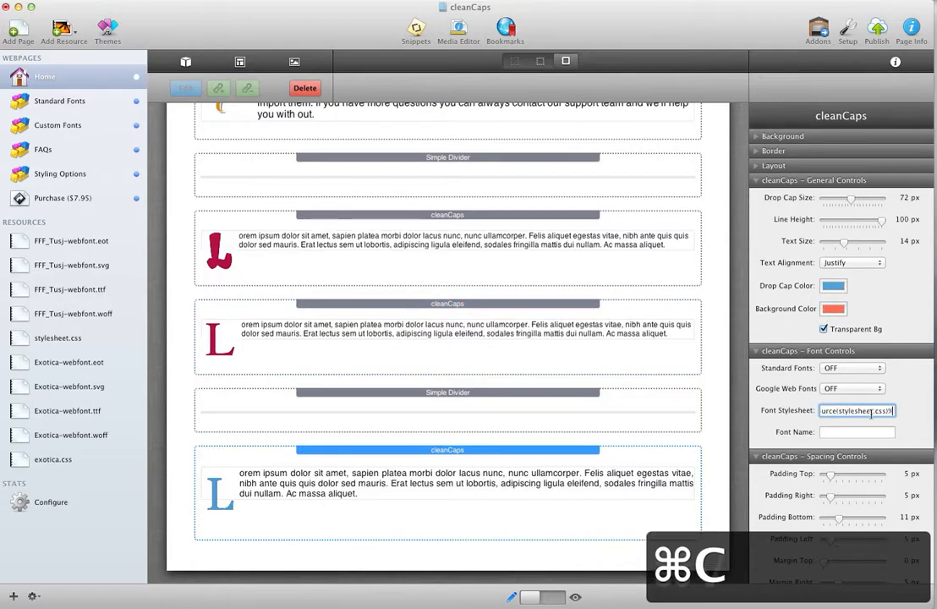
click(855, 411)
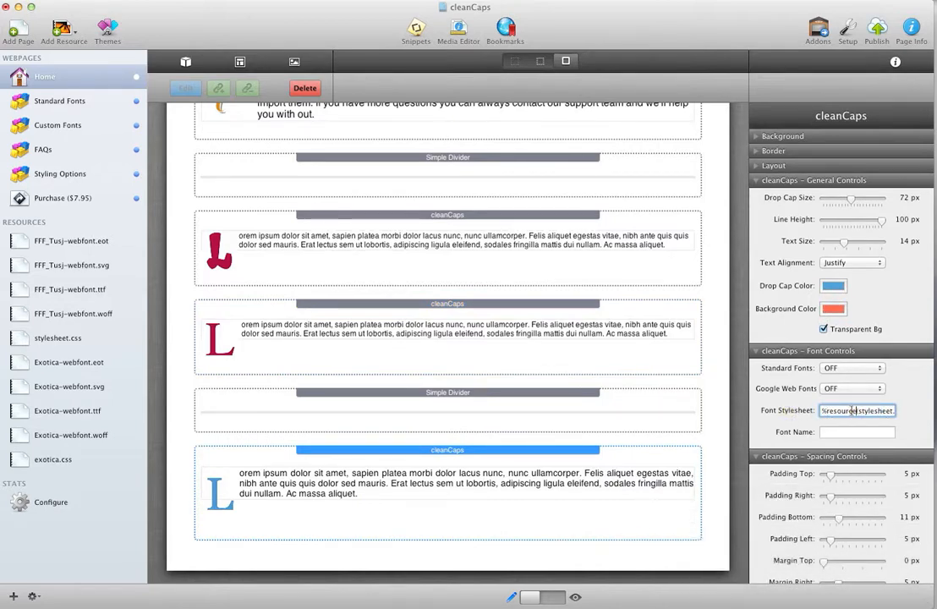
double_click(829, 411)
drag(858, 411, 889, 411)
click(890, 411)
text(%)
Copy the Font Name value 'FFFTusjBold', Arial from the second red drop cap's stack into the blue drop cap's stack and apply it
click(605, 354)
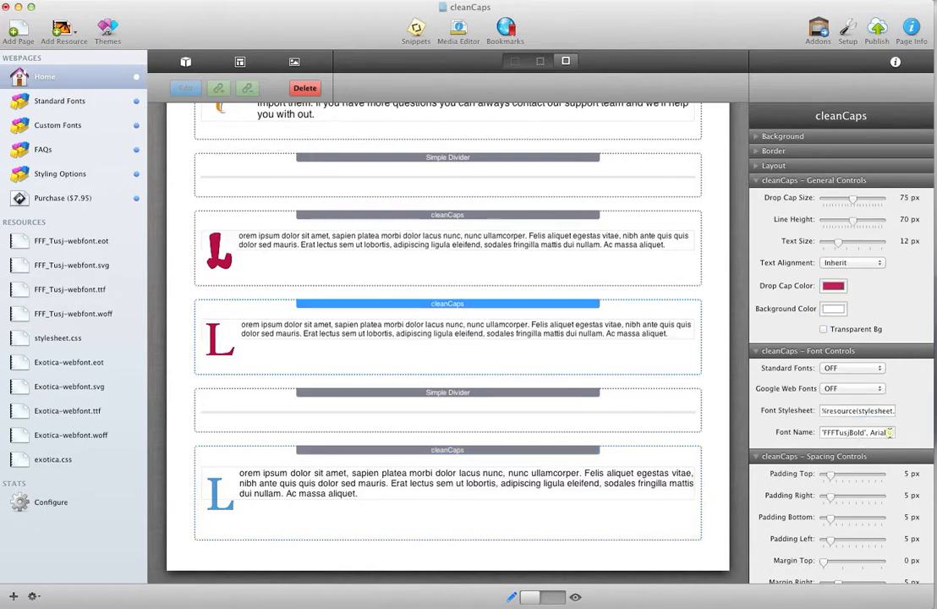
drag(888, 432, 780, 433)
key(cmd+c)
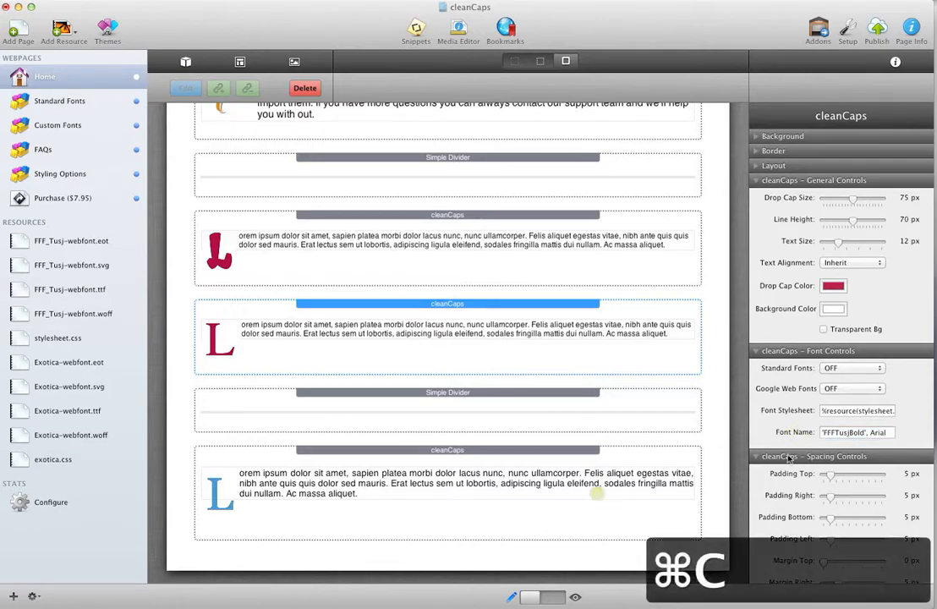
click(660, 503)
click(856, 433)
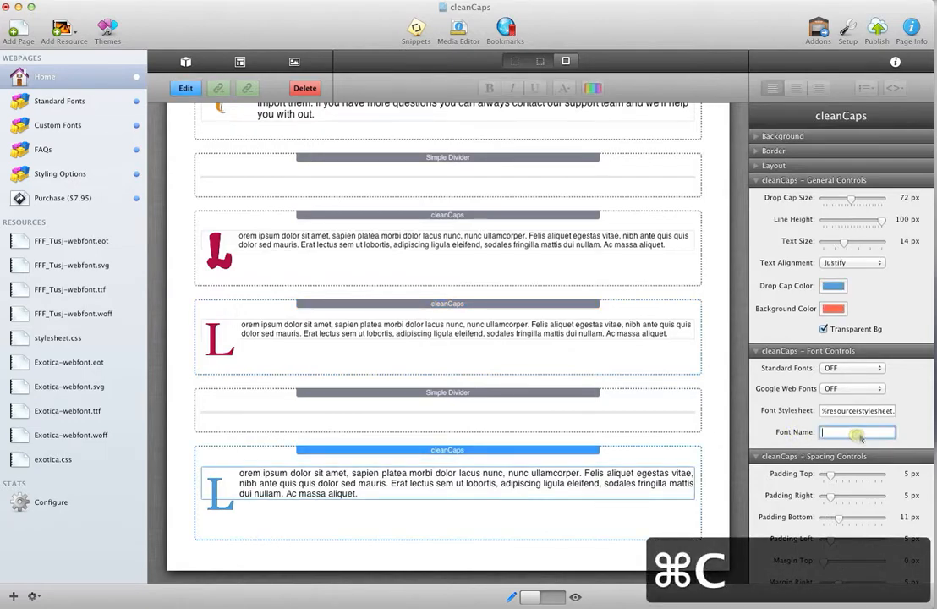
key(super+v)
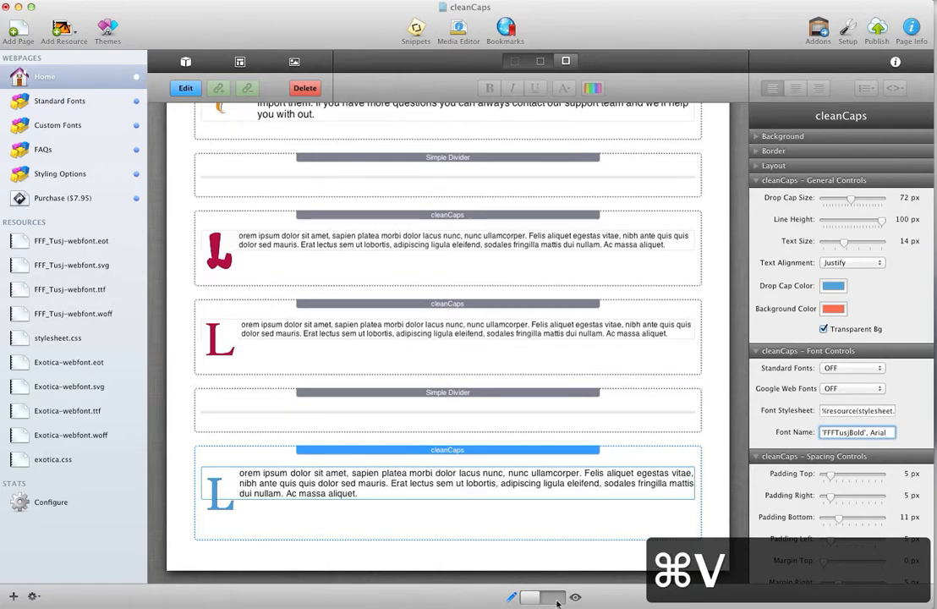
click(510, 558)
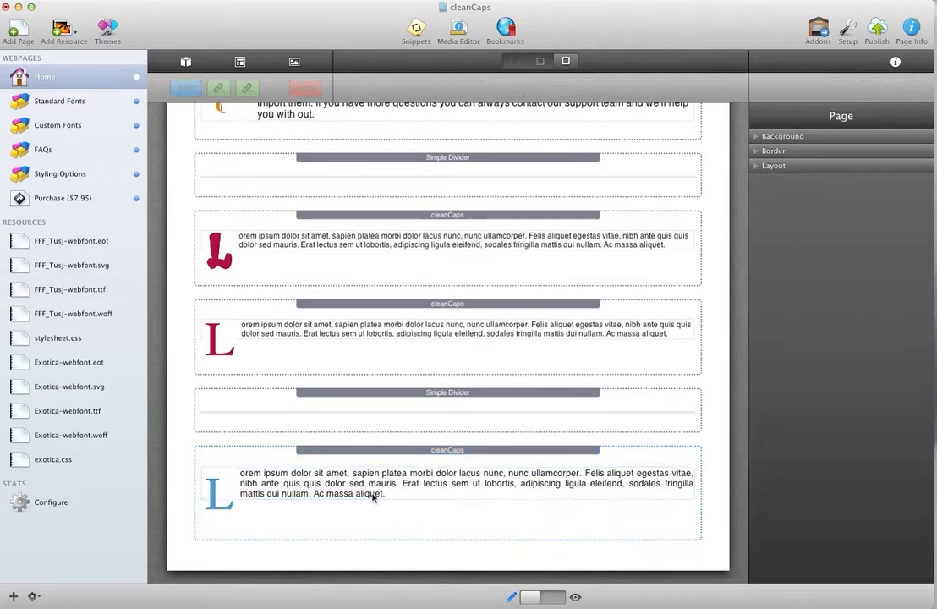
Preview the Home page to check the blue drop cap in the custom FFFTusjBold font, and return to edit mode
click(564, 597)
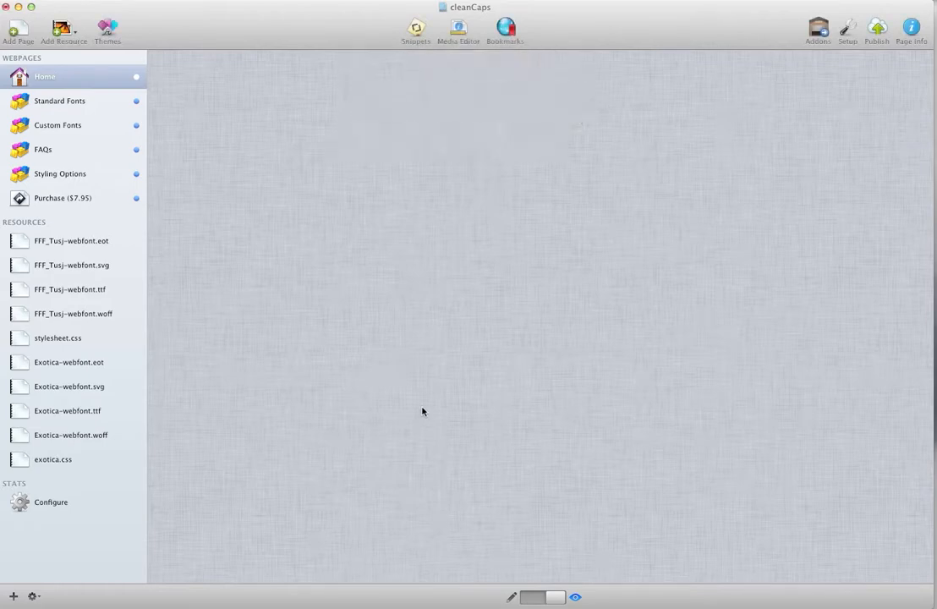
scroll(401, 416, down, 10)
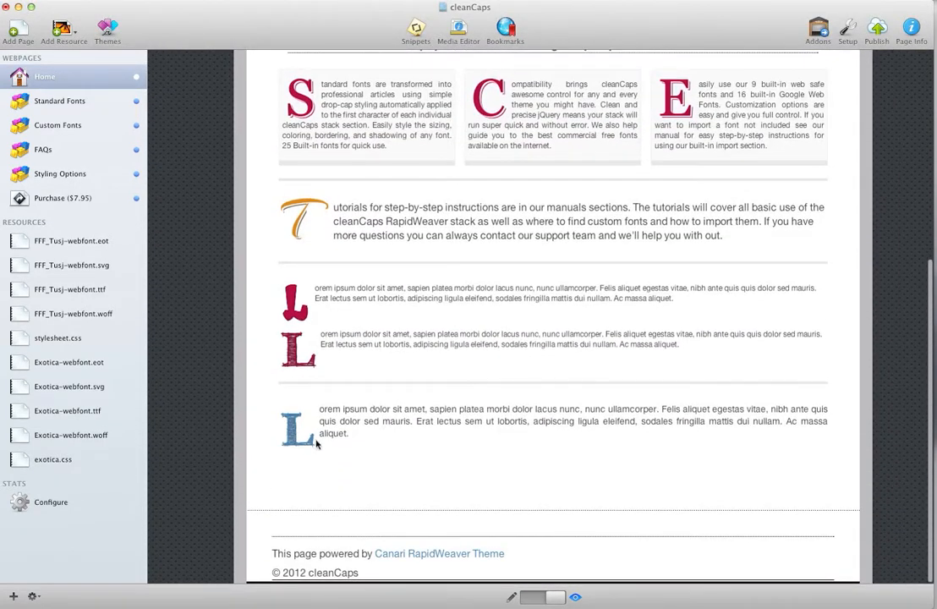
click(533, 599)
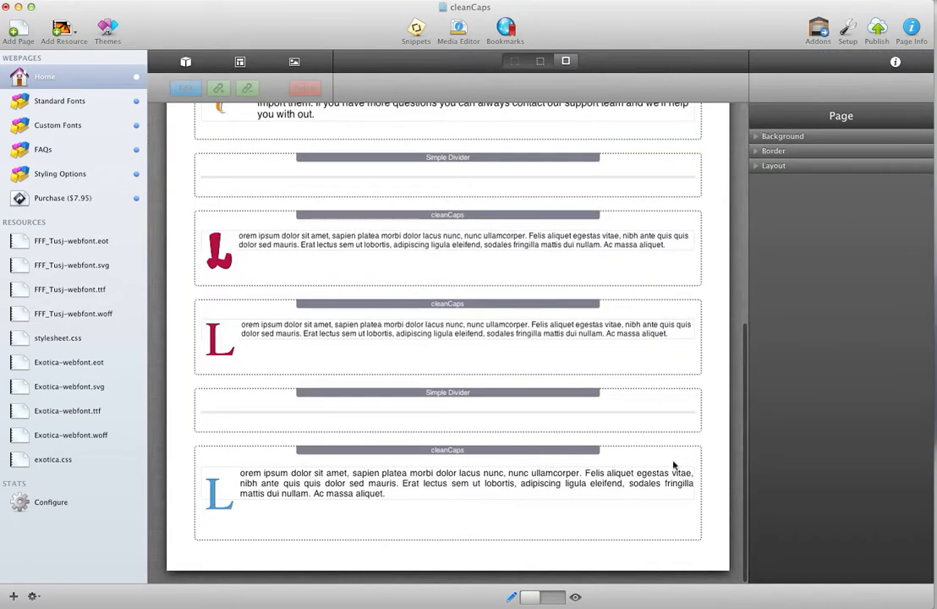
Select the blue drop cap's cleanCaps stack, review its settings, collapse the Spacing and Font Controls, and expand the Border Controls
click(682, 498)
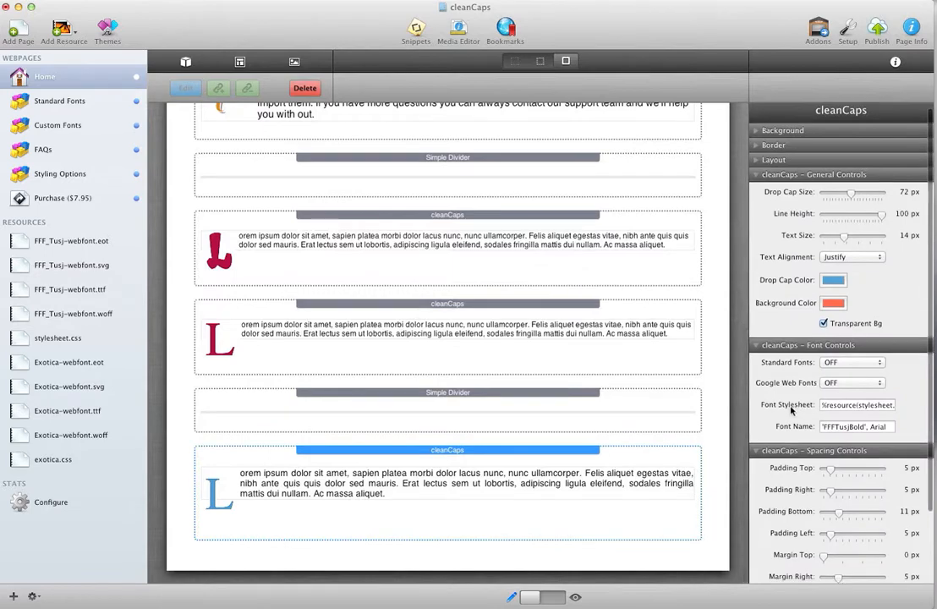
scroll(795, 422, down, 5)
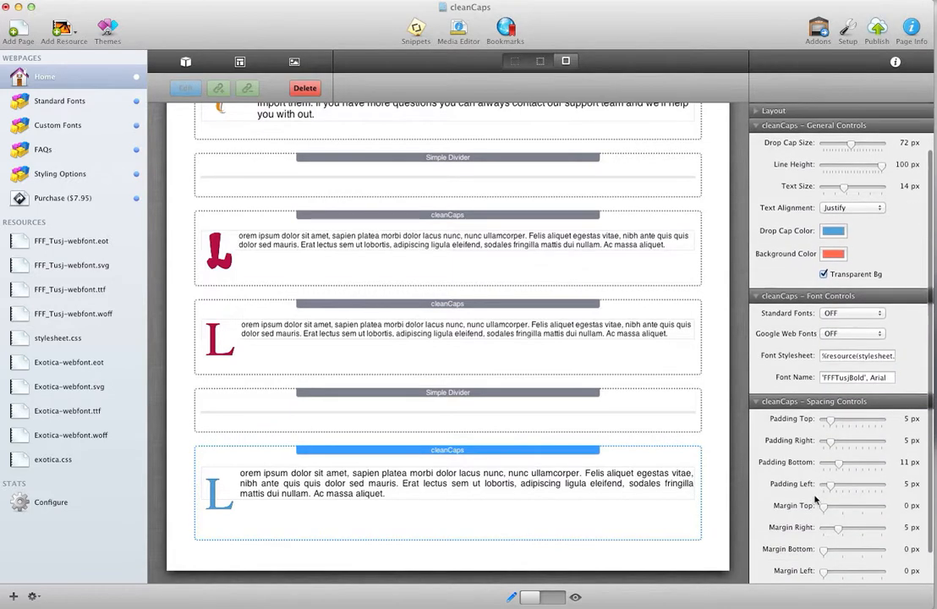
scroll(816, 499, down, 3)
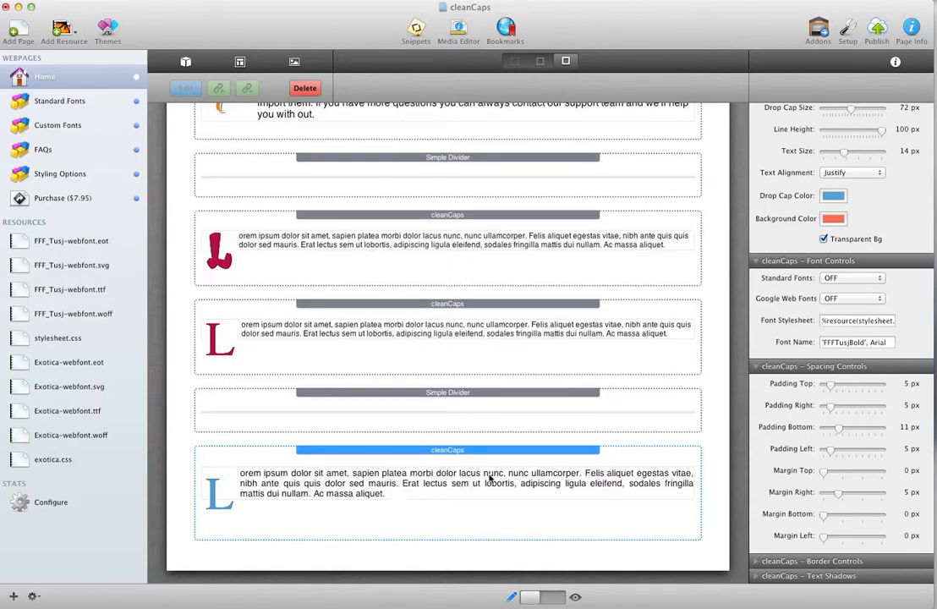
click(758, 368)
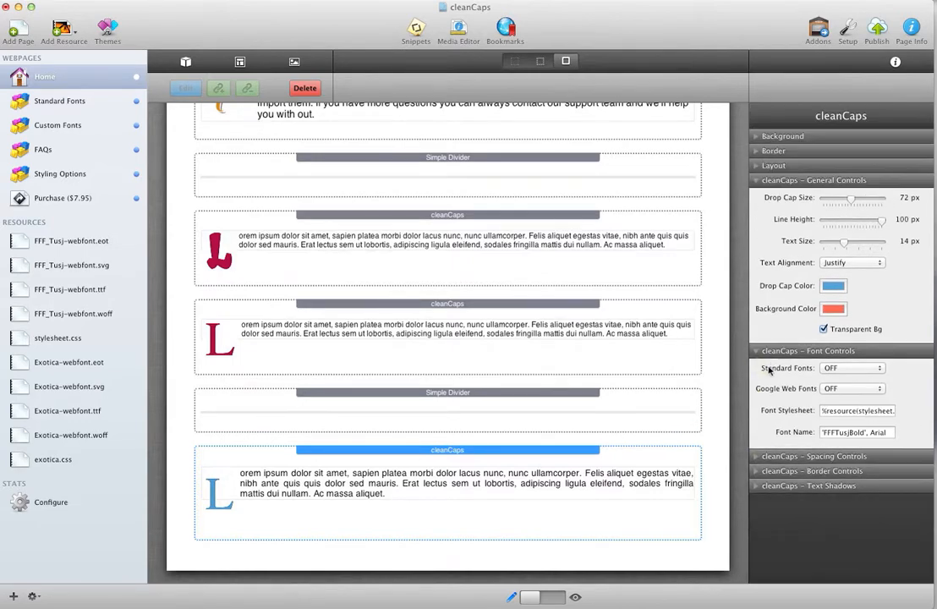
click(756, 353)
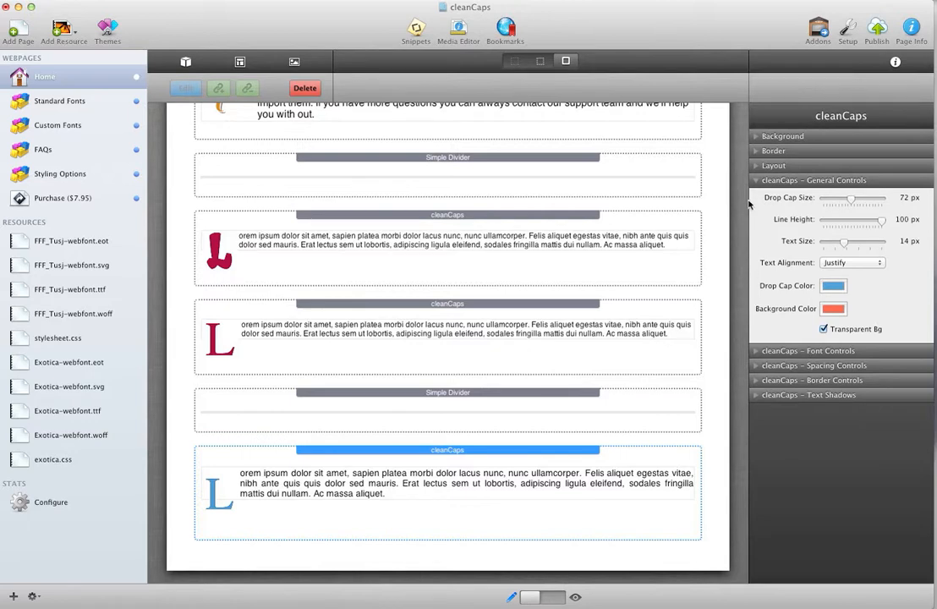
click(757, 381)
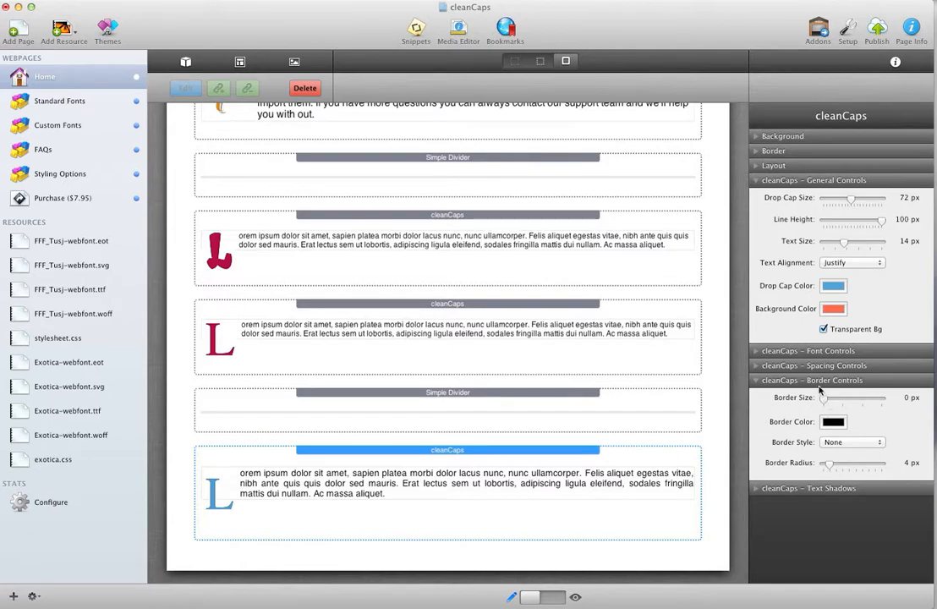
Reopen the Font Controls of the blue drop cap's cleanCaps stack and clear its Font Name value
click(757, 353)
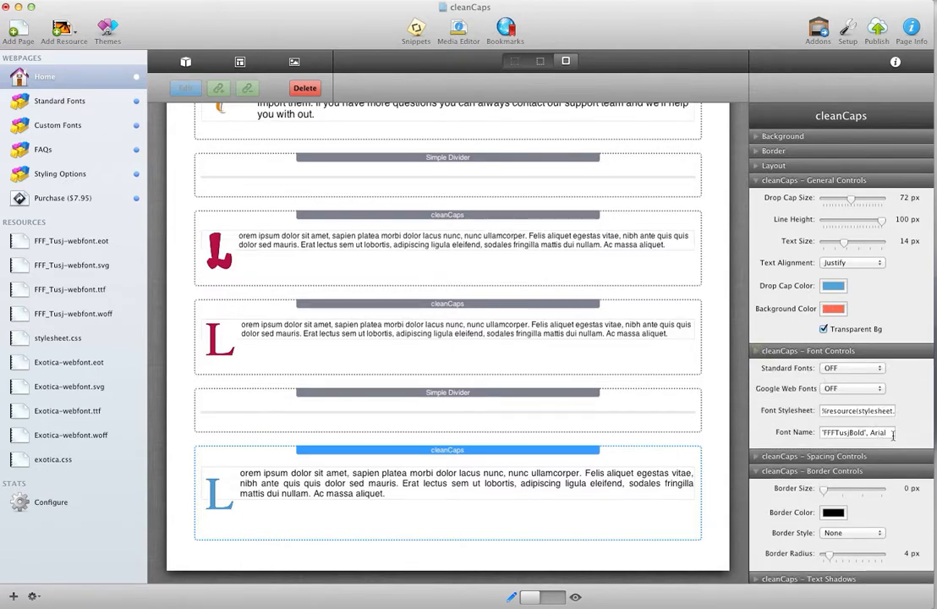
click(808, 432)
key(BackSpace)
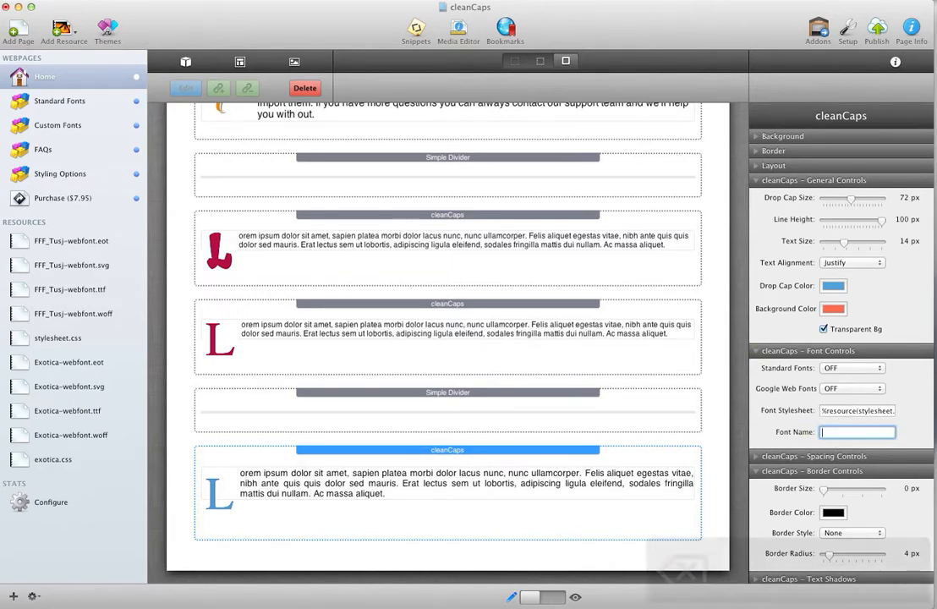
Clear the blue drop cap's Font Stylesheet value and set its standard font to Georgia
key(BackSpace)
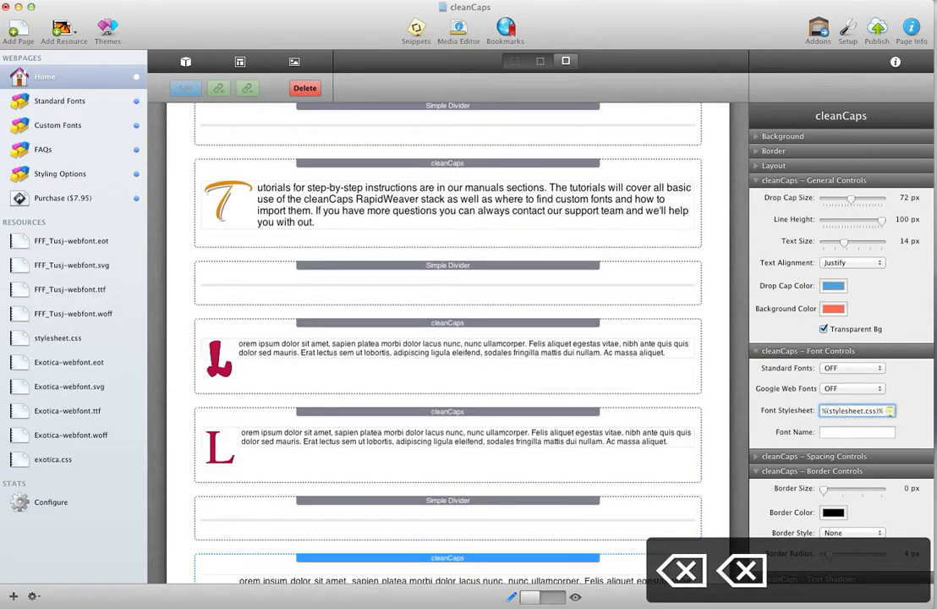
key(BackSpace)
click(880, 369)
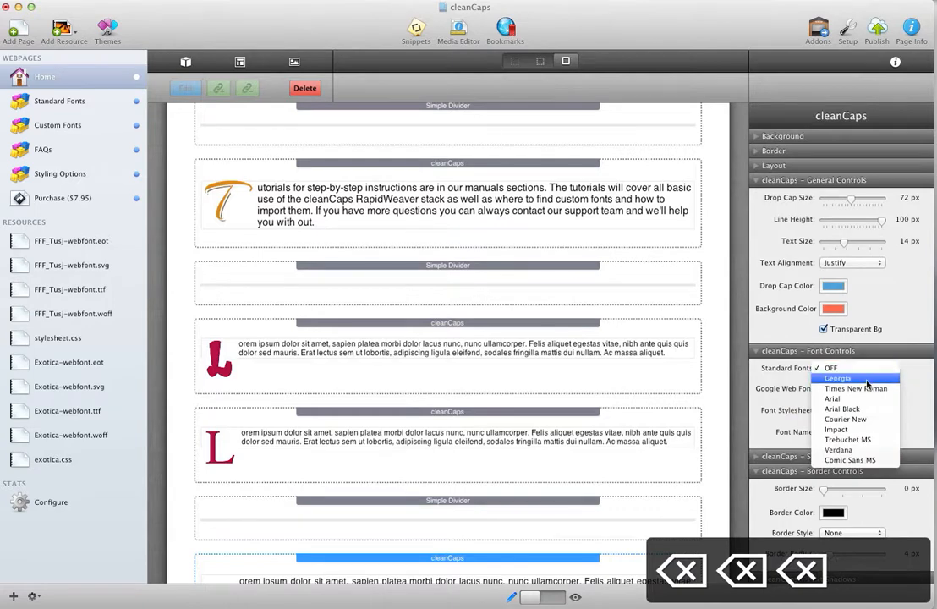
click(833, 378)
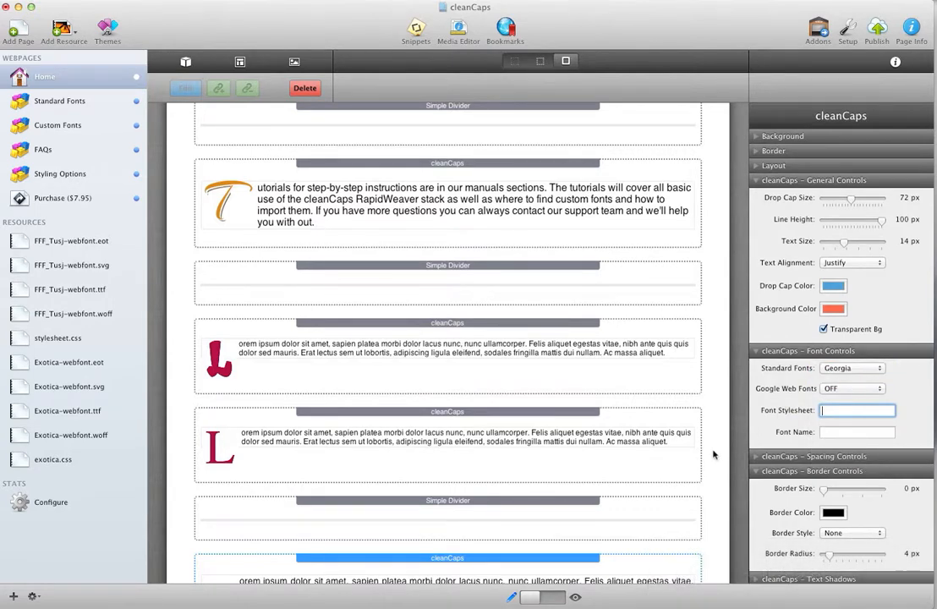
scroll(712, 453, down, 3)
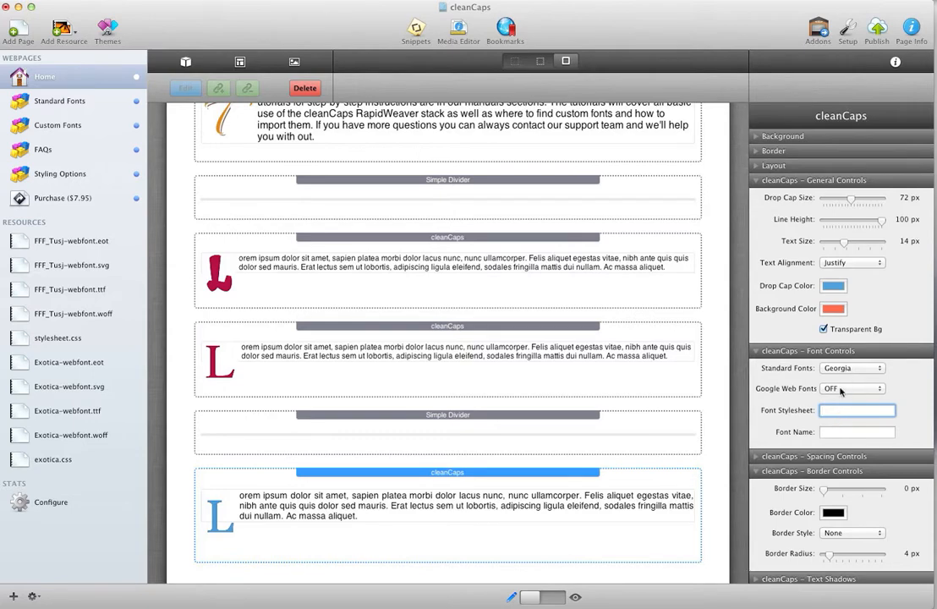
scroll(580, 546, down, 1)
click(581, 530)
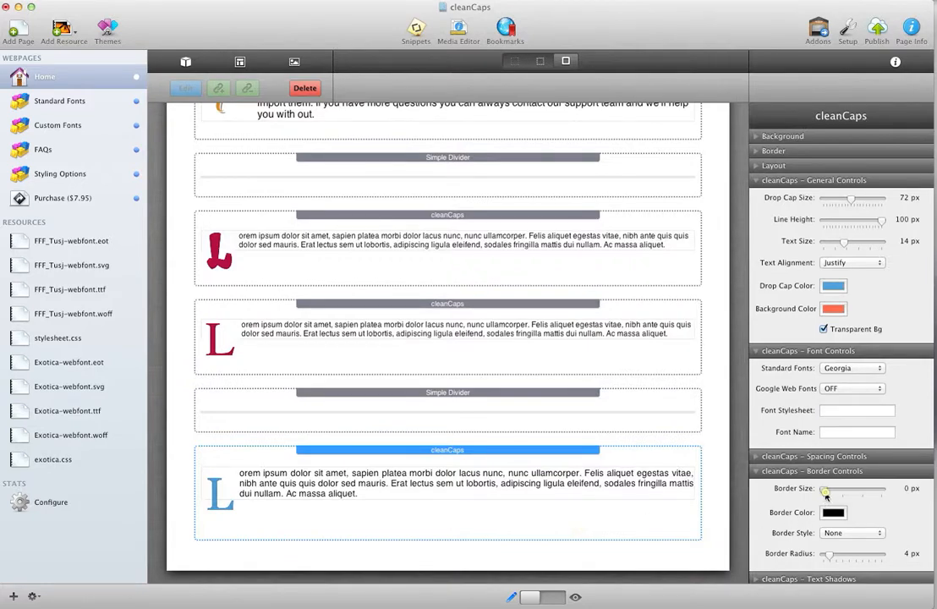
Give the blue drop cap a 1 px border with the Solid style
drag(826, 496, 829, 496)
scroll(517, 478, down, 3)
click(850, 532)
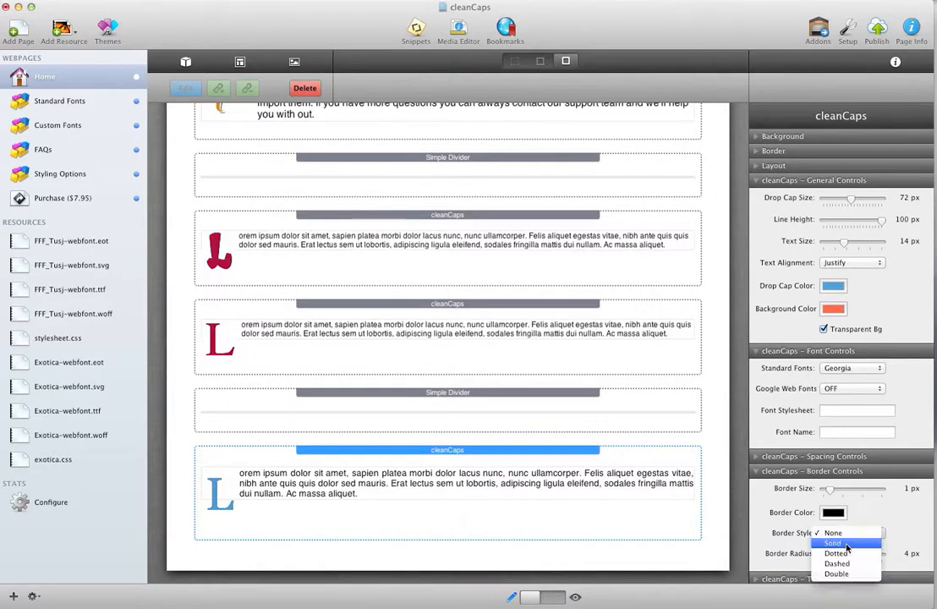
click(845, 545)
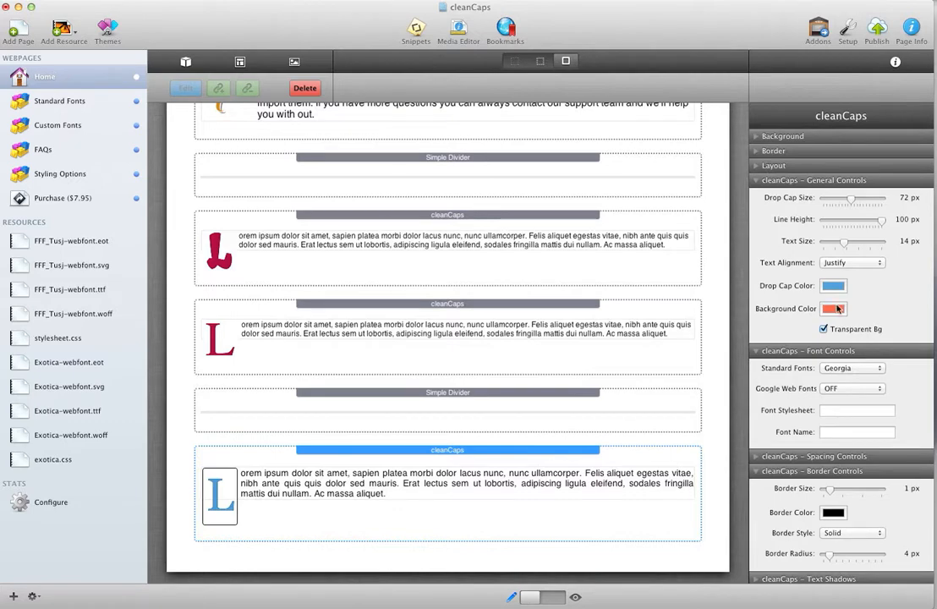
Turn off the blue drop cap's transparent background and set its background color to a very light off-white swatch
click(825, 328)
click(833, 308)
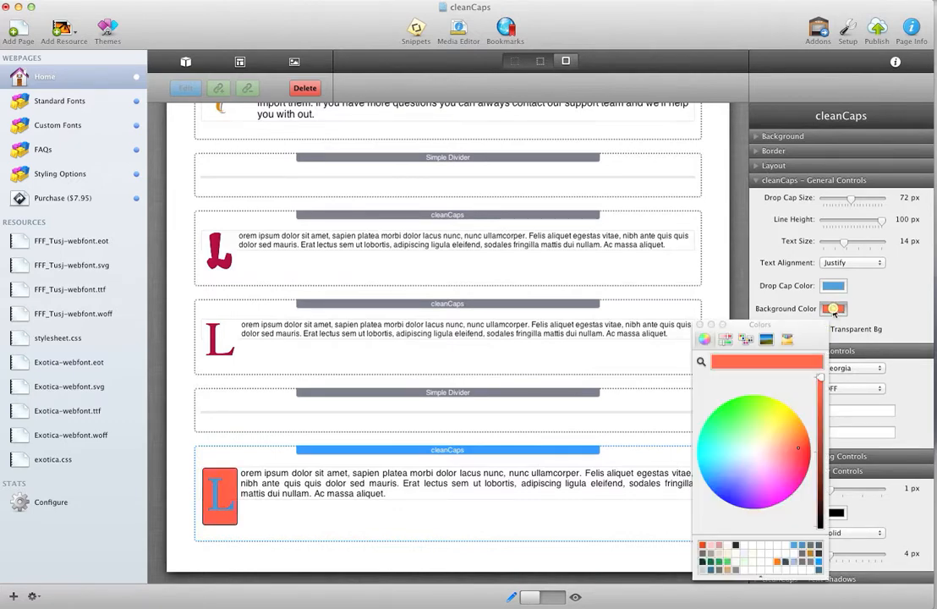
click(731, 546)
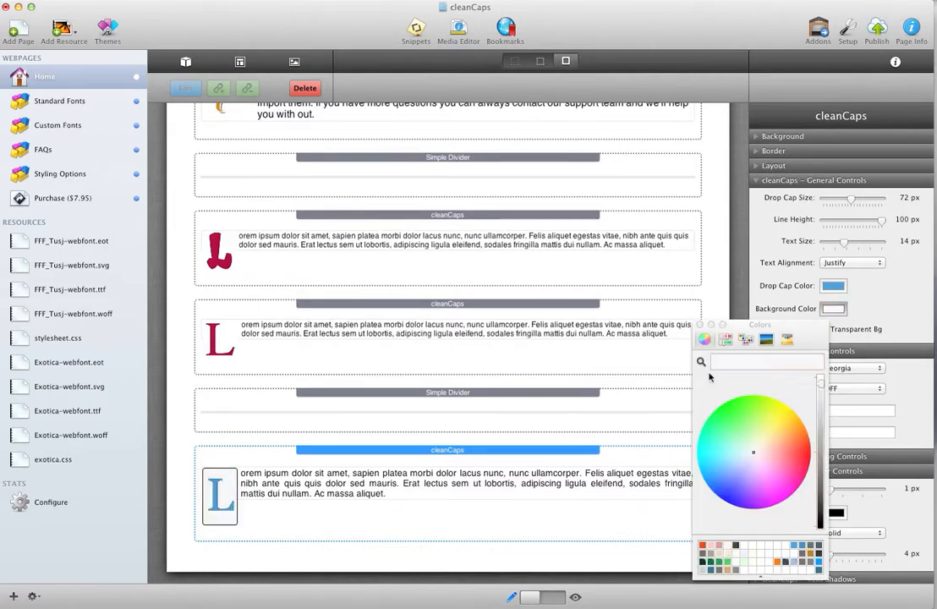
click(700, 325)
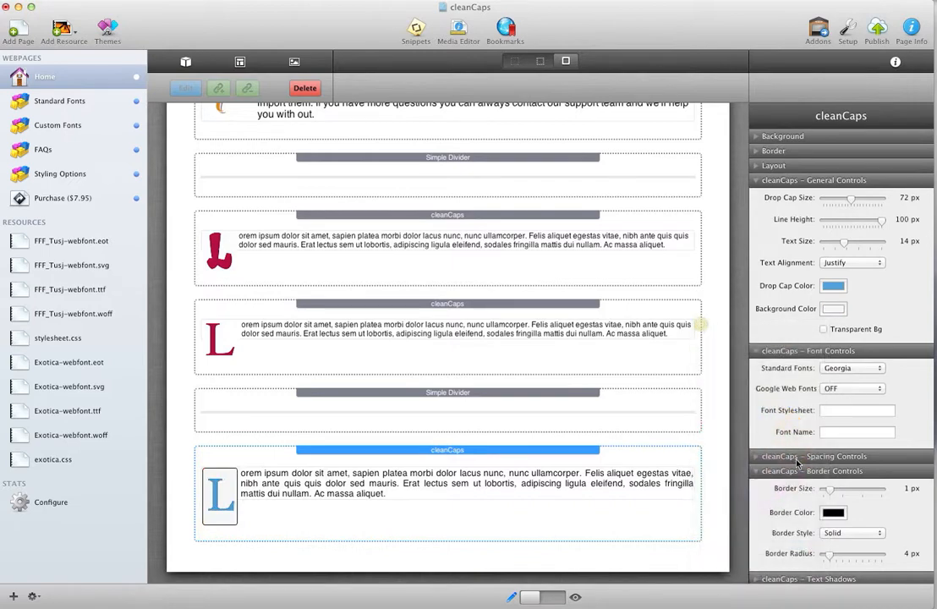
Change the blue drop cap's border color to a light gray
click(833, 513)
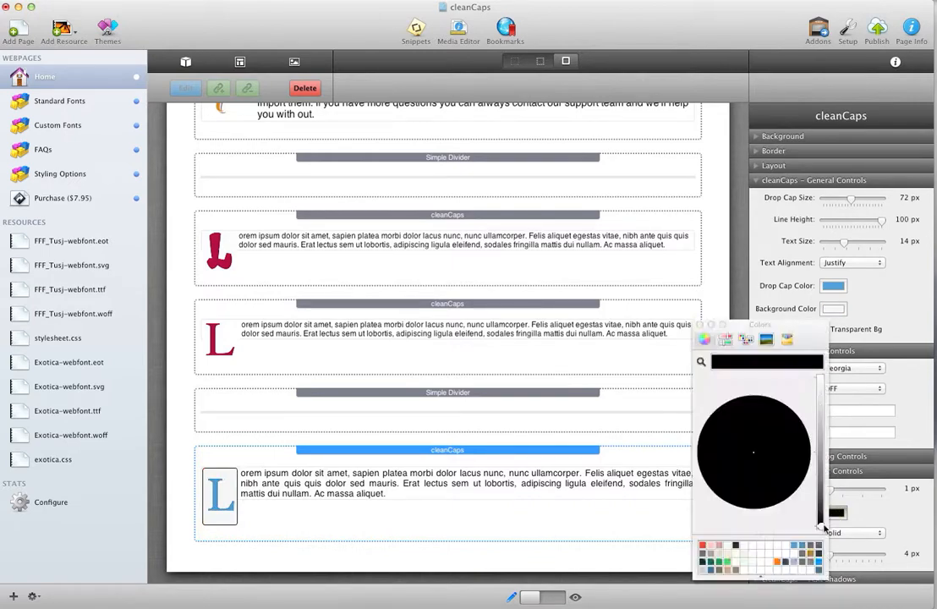
drag(822, 525, 823, 446)
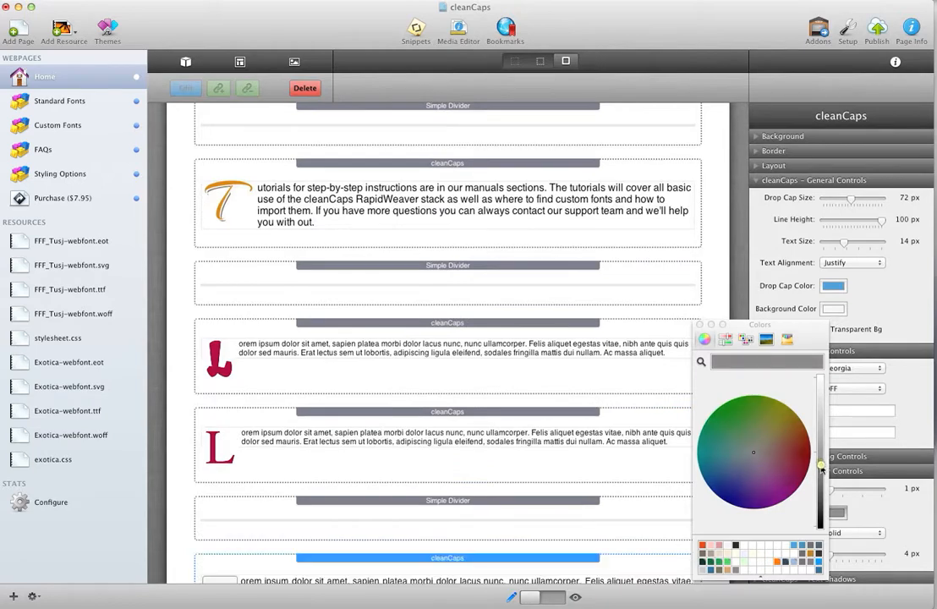
scroll(270, 420, down, 4)
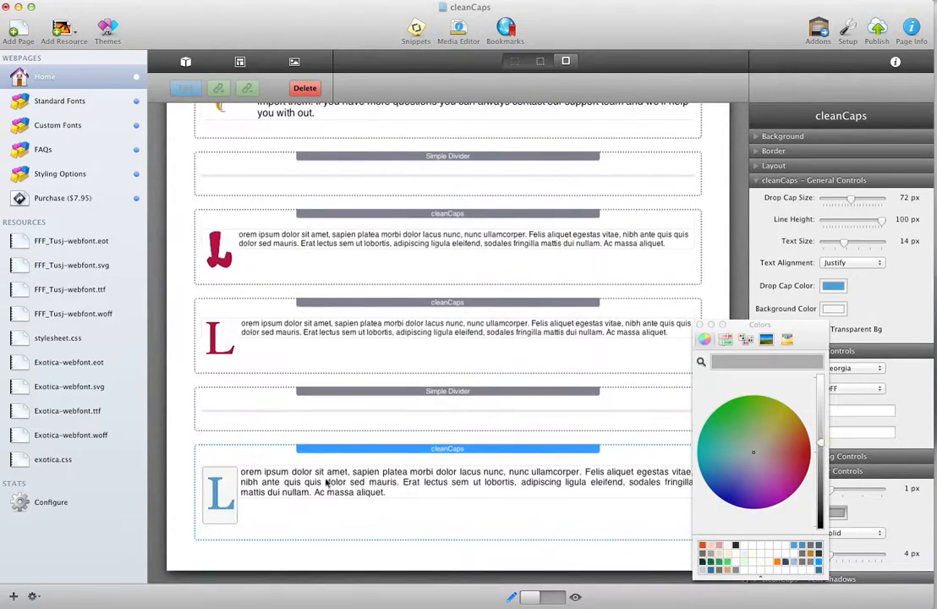
click(819, 407)
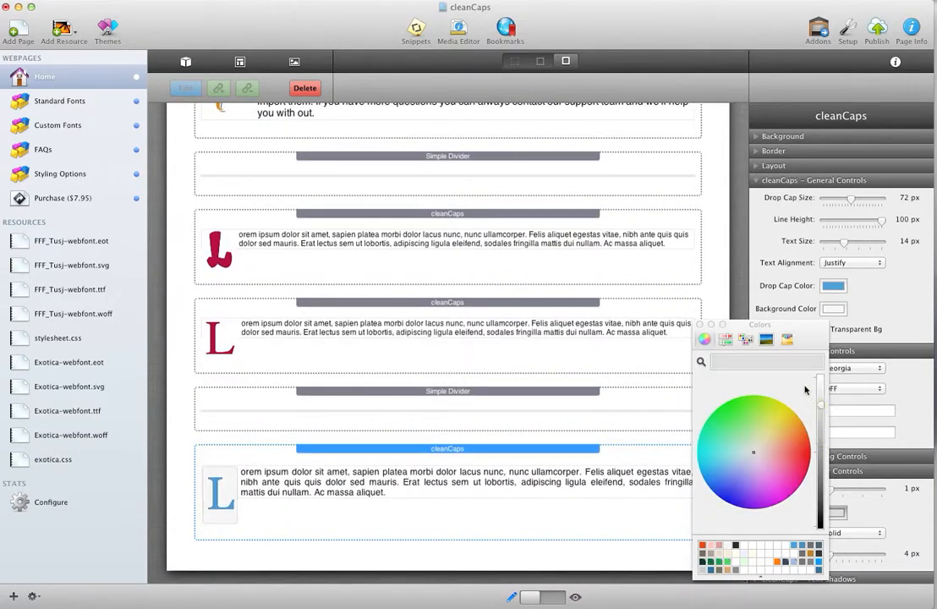
click(701, 325)
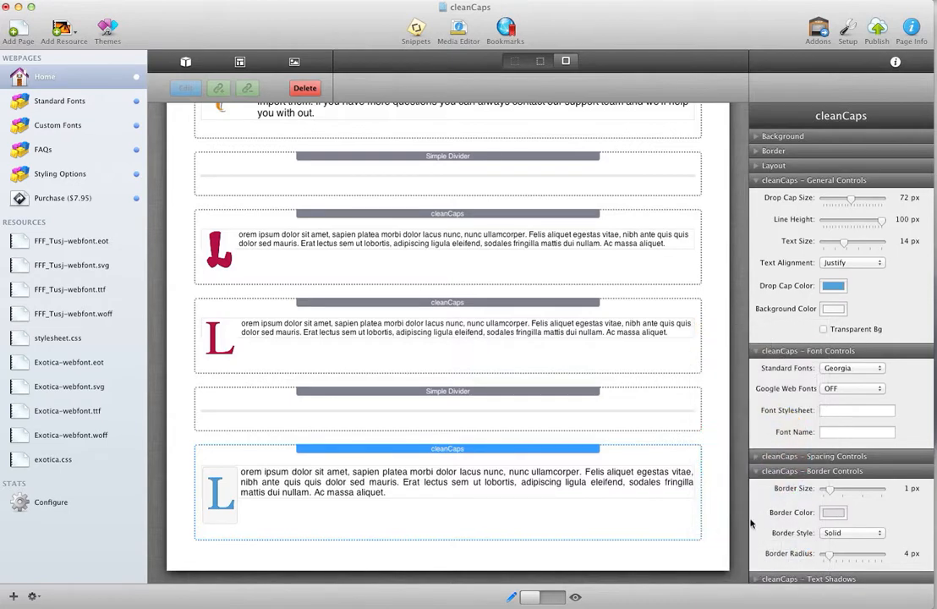
Increase the blue drop cap's border radius to 14 px
scroll(797, 554, down, 1)
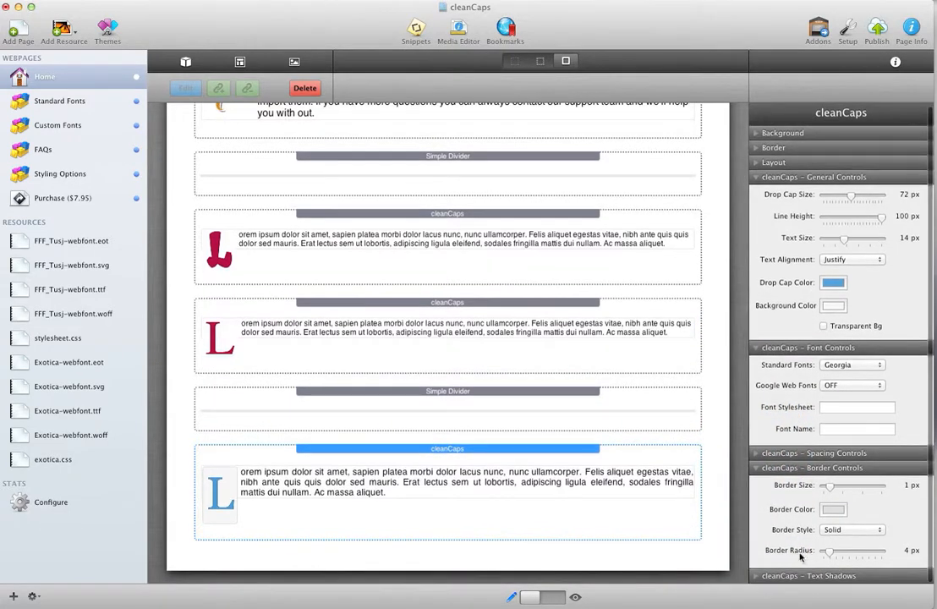
drag(829, 554, 846, 554)
scroll(522, 464, down, 3)
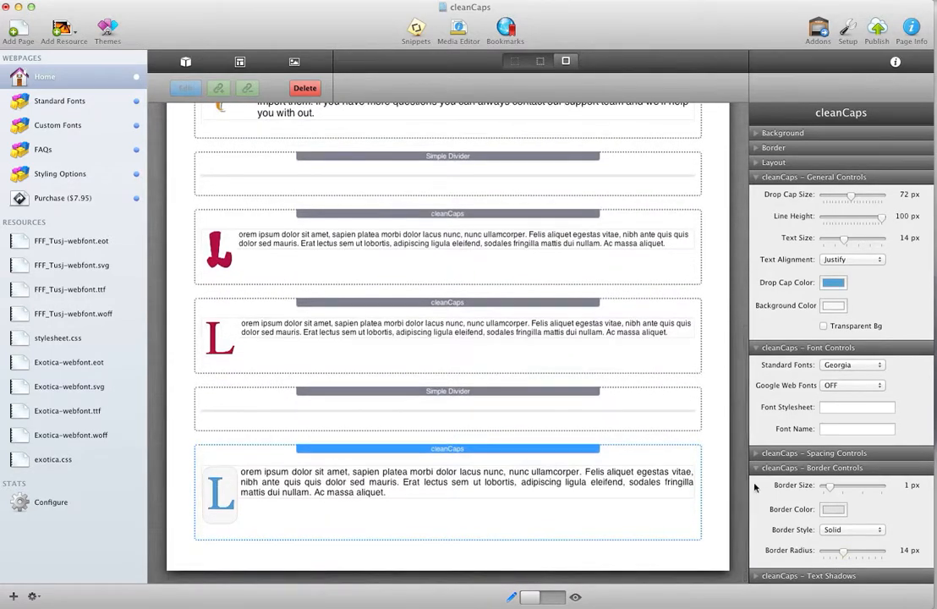
Collapse the Font Controls and Border Controls of the blue drop cap's stack and expand its Text Shadows settings
click(756, 348)
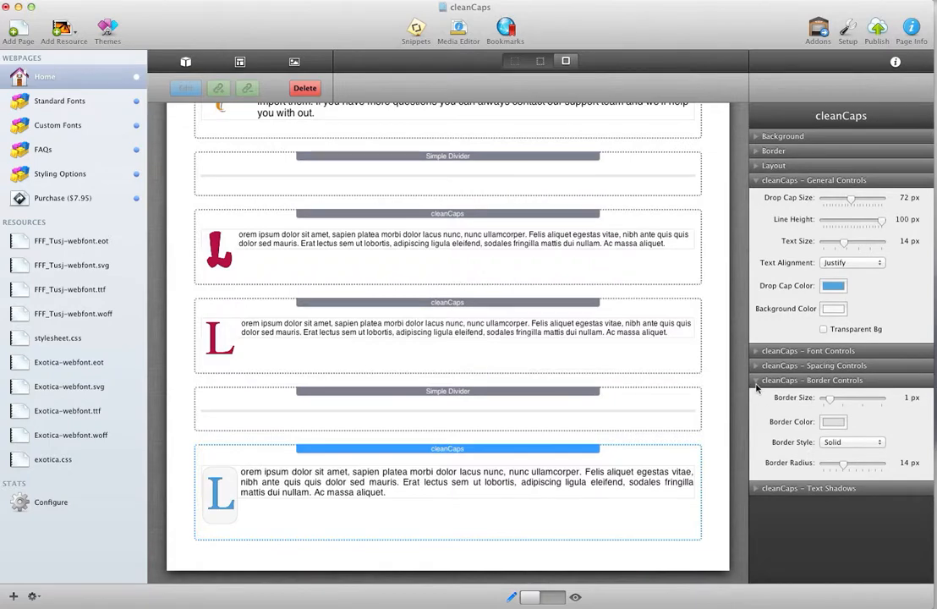
click(758, 382)
click(757, 396)
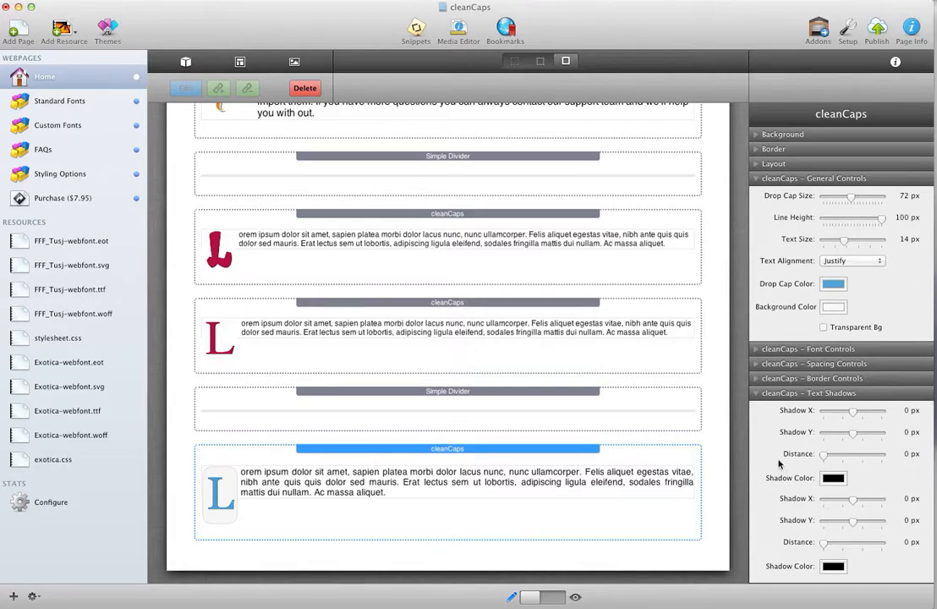
scroll(373, 340, up, 6)
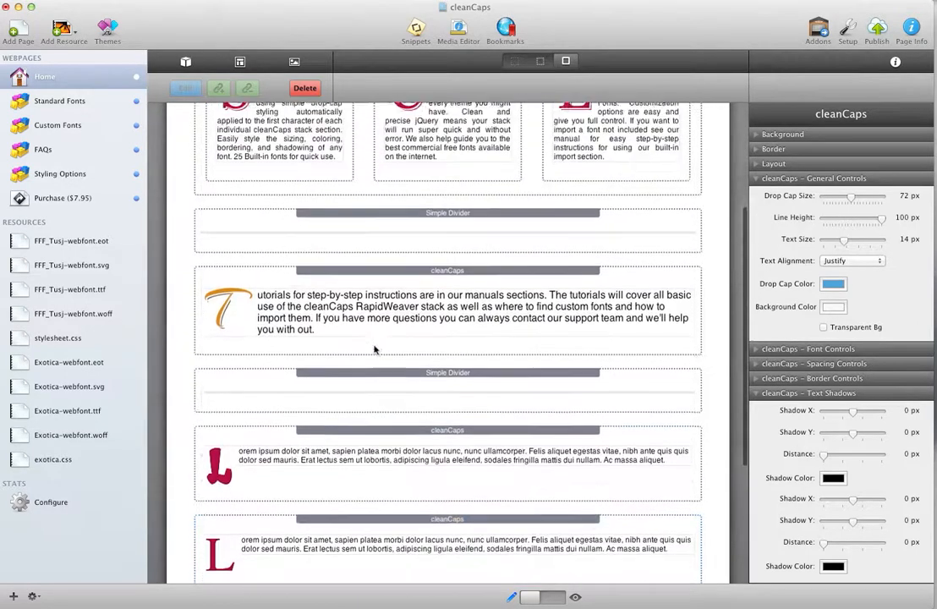
scroll(427, 335, down, 6)
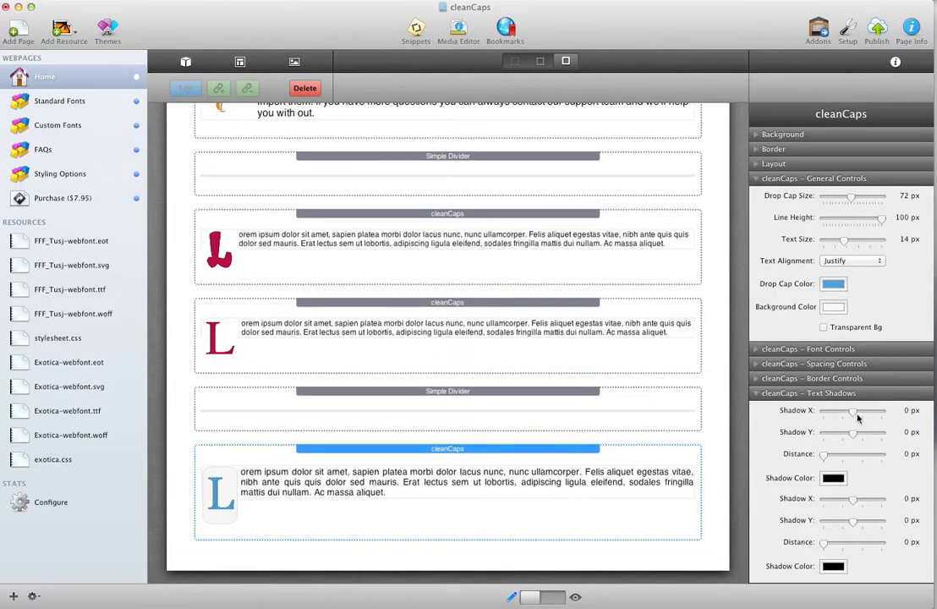
Set the blue drop cap's first text shadow to X 2 px, Y 2 px, distance 1 px, and the second to X 3 px, Y 3 px
drag(855, 414, 833, 454)
scroll(621, 463, down, 3)
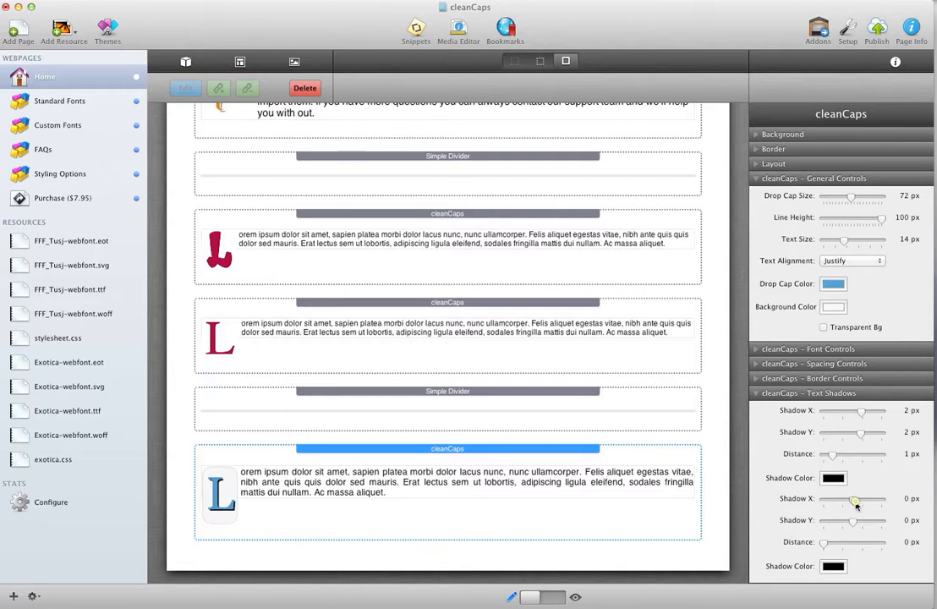
drag(855, 501, 863, 525)
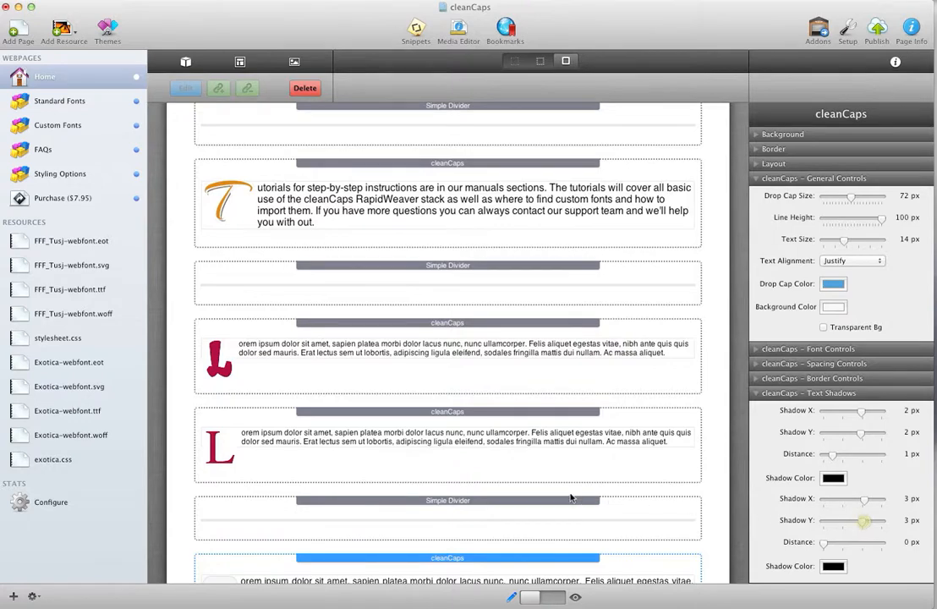
scroll(570, 498, down, 4)
Change the first text shadow's color to the off-white swatch, and collapse the Text Shadows and General Controls
click(832, 478)
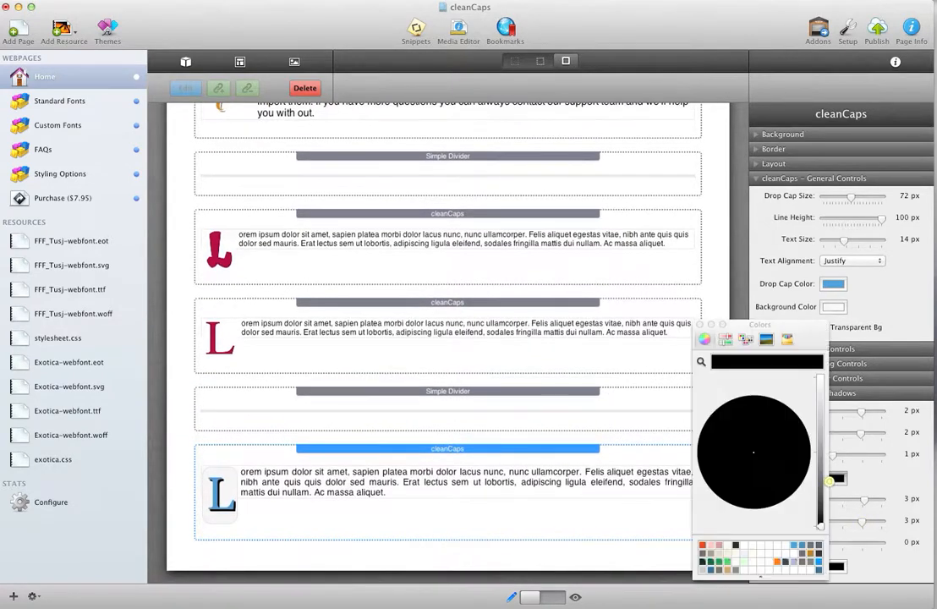
click(727, 546)
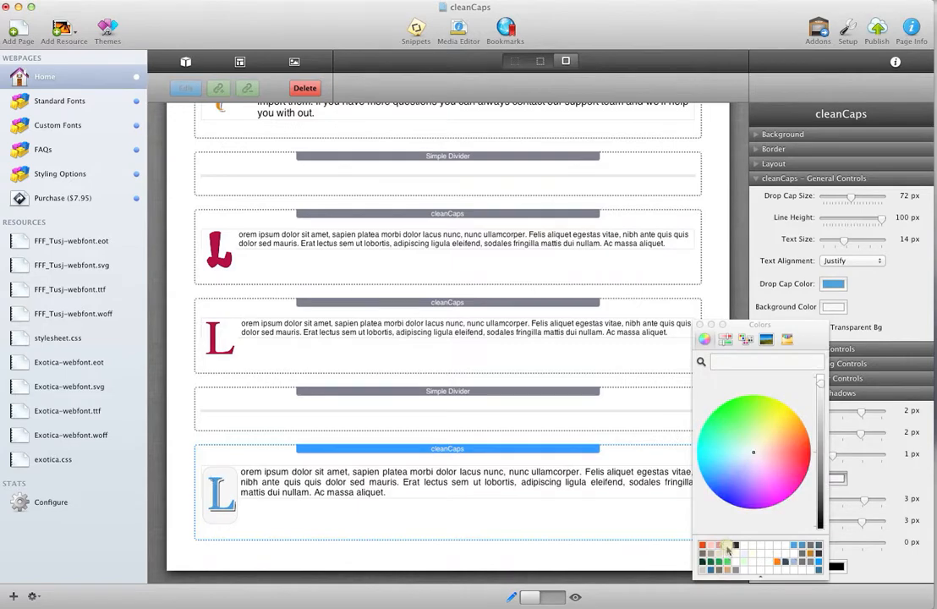
click(701, 324)
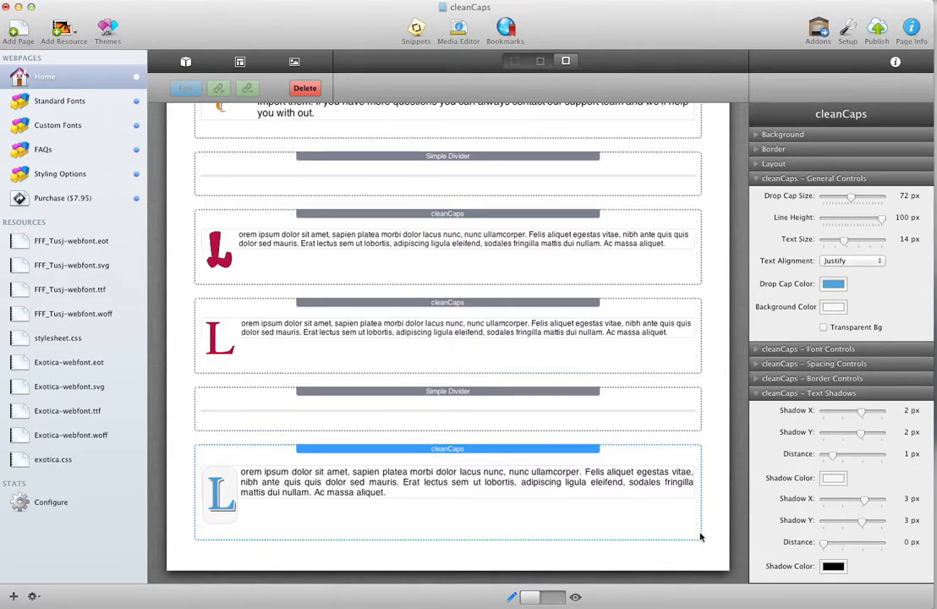
click(758, 394)
click(755, 179)
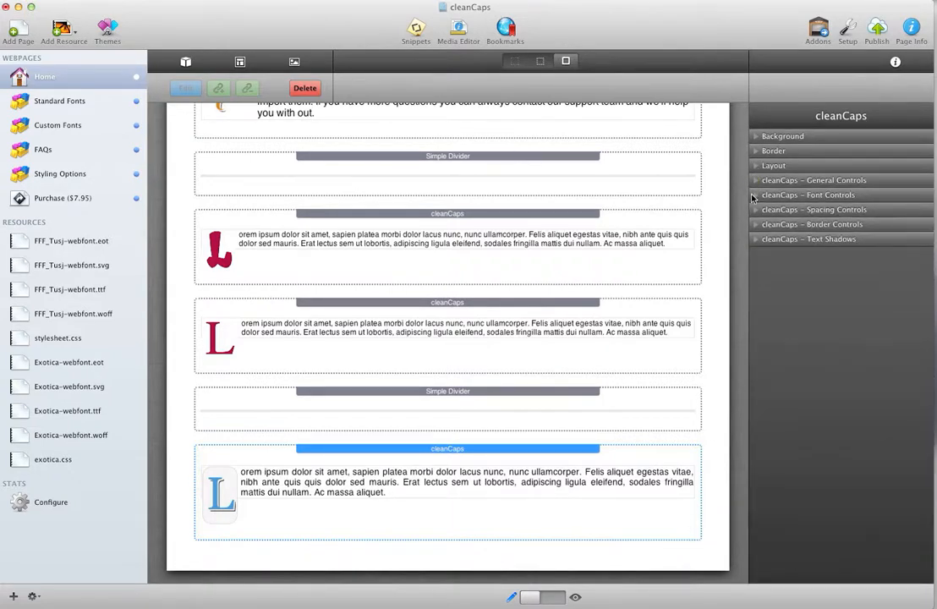